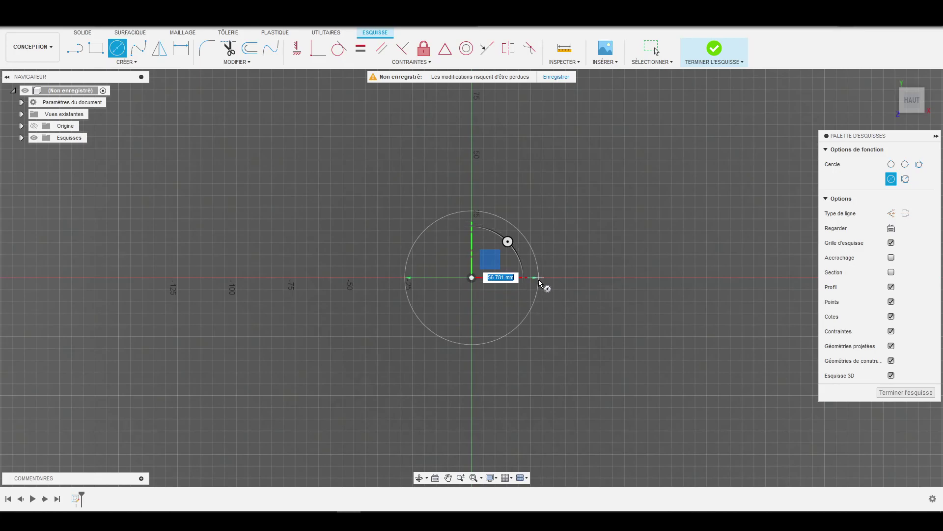
Set the diameter of the circle centred on the origin to 20 mm and finish the sketch
{"action": "type", "text": "0"}
{"action": "key", "text": "Return"}
{"action": "mouse_move", "coordinate": [538, 279]}
{"action": "middle_mouse_down", "text": "shift"}
{"action": "mouse_move", "coordinate": [500, 297]}
{"action": "mouse_move", "coordinate": [532, 322]}
{"action": "mouse_move", "coordinate": [511, 293]}
{"action": "middle_mouse_up", "text": "shift"}
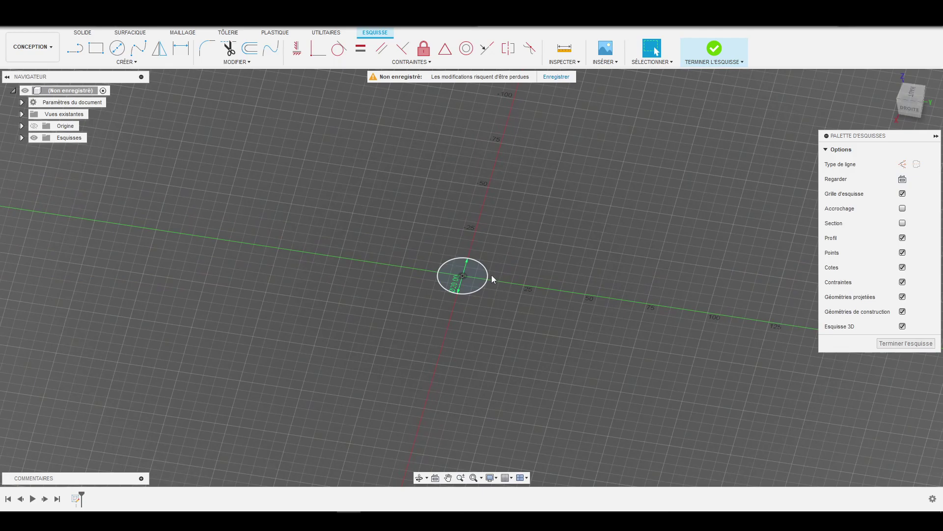
{"action": "mouse_move", "coordinate": [475, 323]}
{"action": "middle_mouse_down", "text": "shift"}
{"action": "mouse_move", "coordinate": [482, 276]}
{"action": "mouse_move", "coordinate": [509, 281]}
{"action": "middle_mouse_up", "text": "shift"}
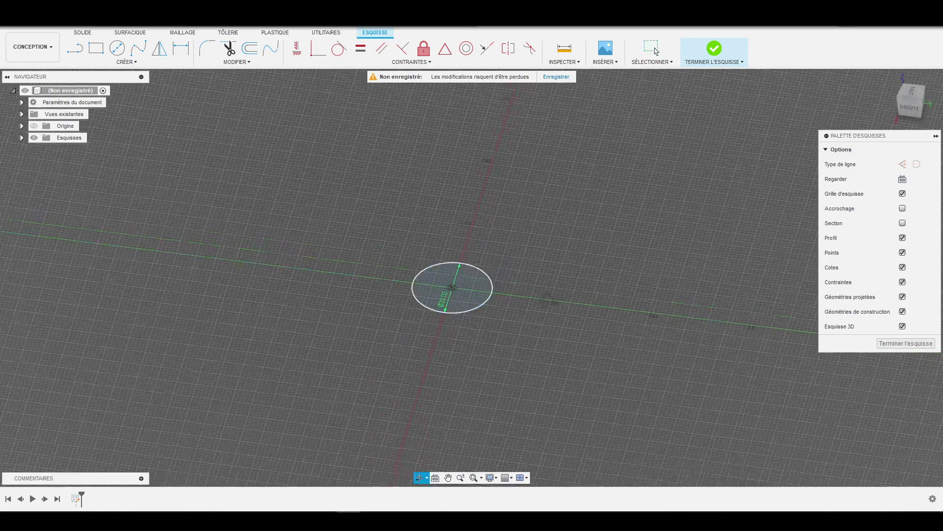
{"action": "left_click", "coordinate": [714, 51]}
Extrude the circular profile 60 mm upward as a new body
{"action": "left_click", "coordinate": [97, 47]}
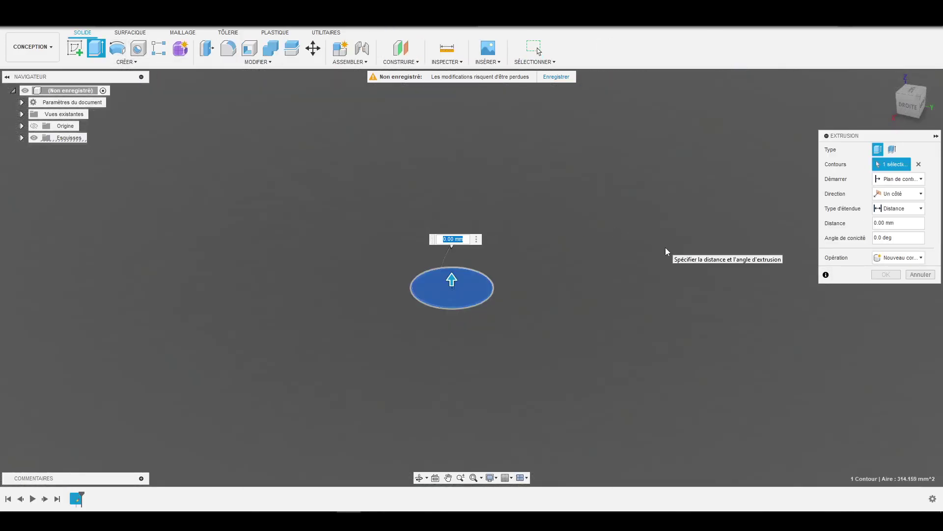
{"action": "type", "text": "60"}
{"action": "key", "text": "Return"}
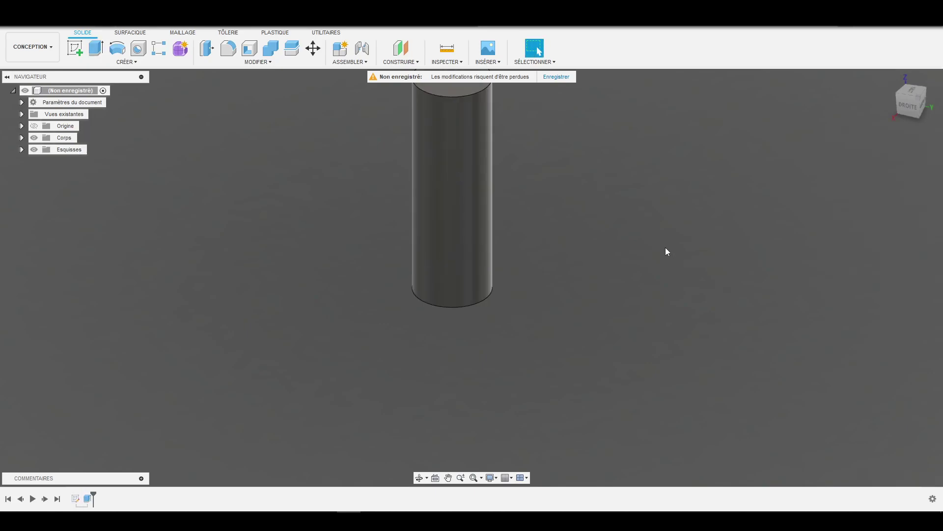
Start a Coil on the cylinder's bottom face with a 20 mm base circle centred on the origin
{"action": "scroll", "coordinate": [303, 367], "scroll_direction": "down", "scroll_amount": 3}
{"action": "scroll", "coordinate": [437, 236], "scroll_direction": "up", "scroll_amount": 3}
{"action": "middle_click_drag", "start_coordinate": [469, 271], "coordinate": [488, 225], "text": "shift"}
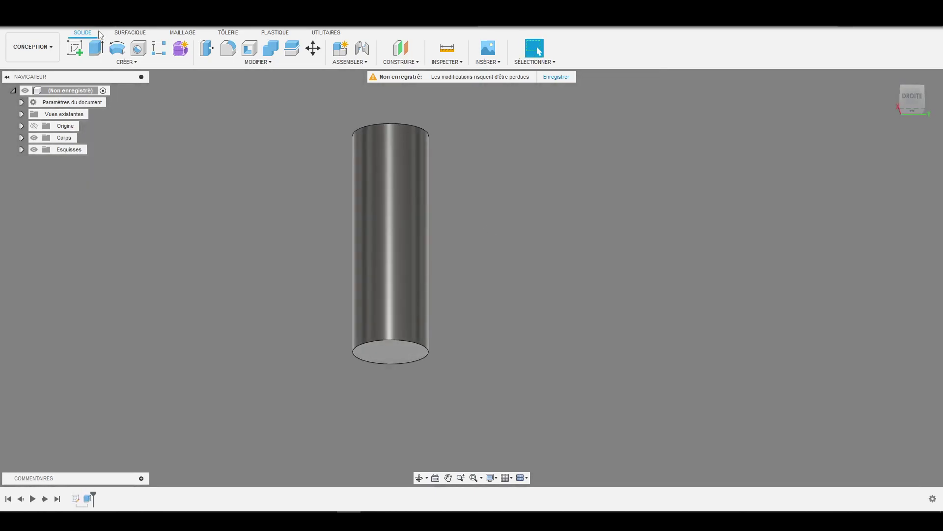
{"action": "left_click", "coordinate": [132, 63]}
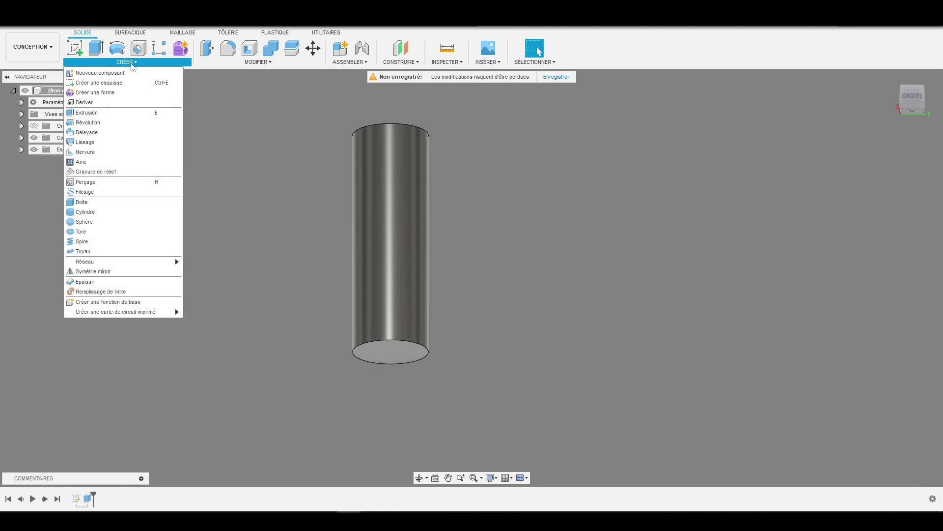
{"action": "left_click", "coordinate": [104, 242]}
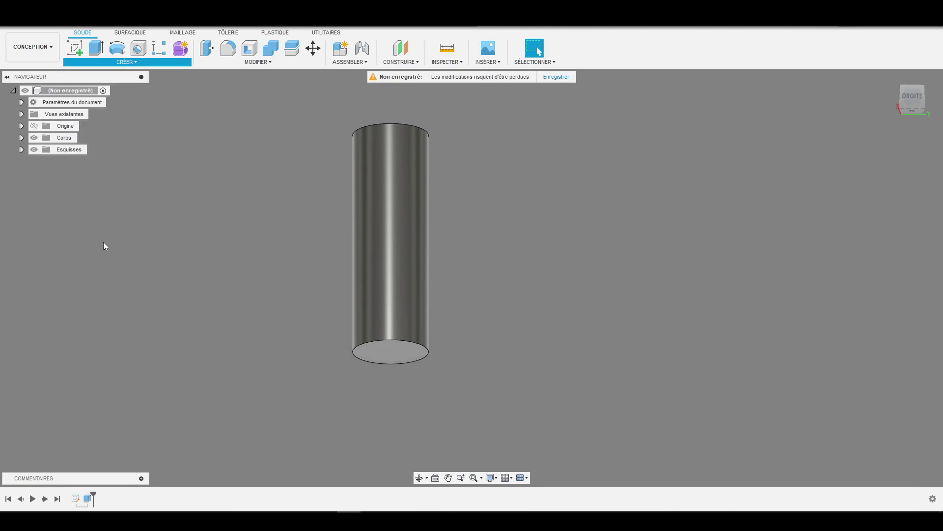
{"action": "left_click", "coordinate": [399, 320]}
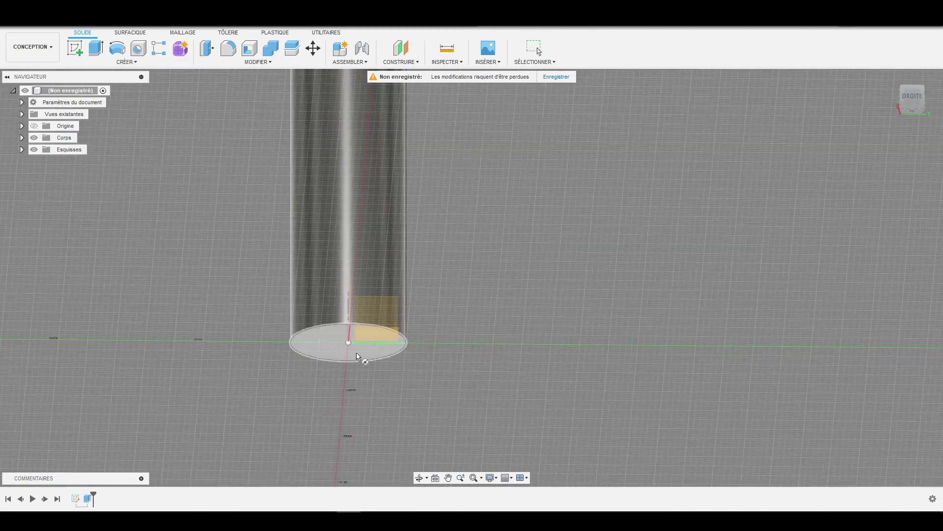
{"action": "left_click", "coordinate": [348, 342]}
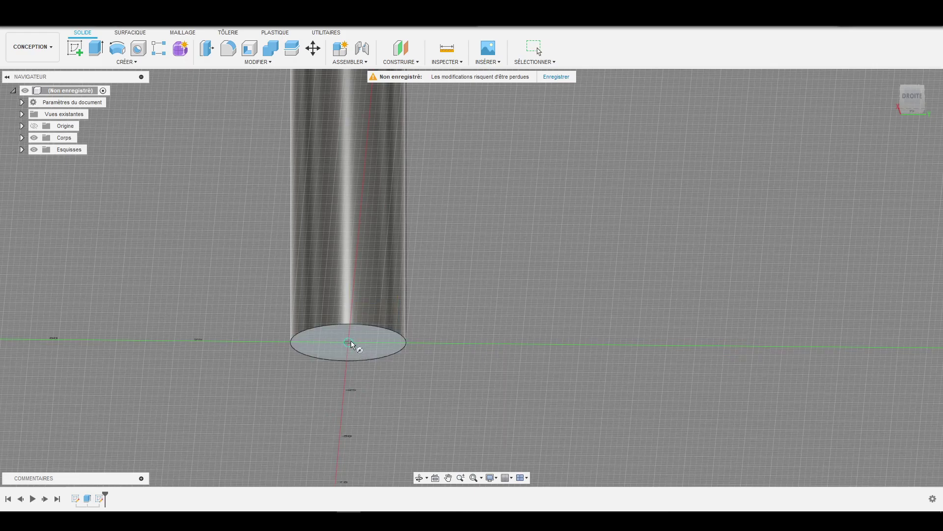
{"action": "left_click", "coordinate": [408, 343]}
Set the coil's height to -70 mm so it runs up past the cylinder's top, and create it joined to the body
{"action": "left_click_drag", "start_coordinate": [399, 417], "coordinate": [416, 193]}
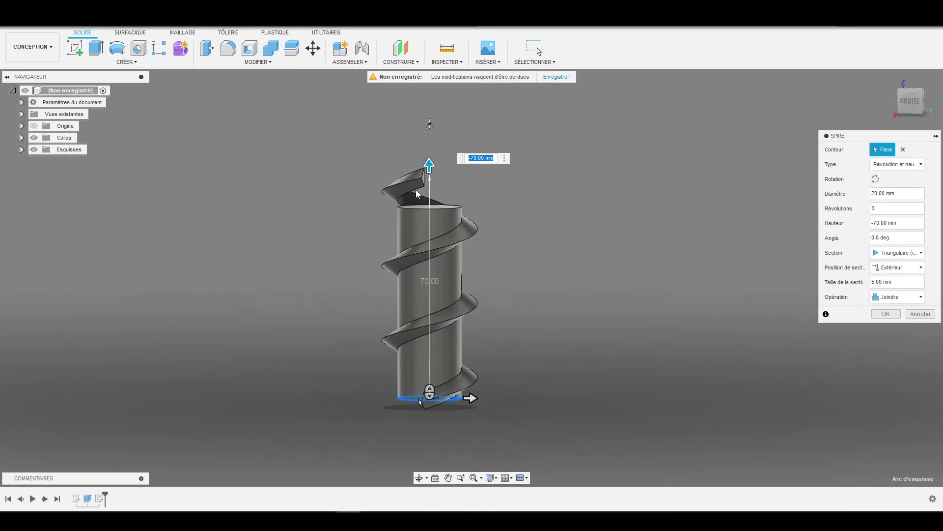
{"action": "scroll", "coordinate": [416, 191], "scroll_direction": "up", "scroll_amount": 3}
{"action": "left_click_drag", "start_coordinate": [548, 279], "coordinate": [541, 289], "text": "shift"}
{"action": "mouse_move", "coordinate": [541, 288]}
{"action": "middle_mouse_down", "text": "shift"}
{"action": "mouse_move", "coordinate": [429, 289]}
{"action": "mouse_move", "coordinate": [544, 280]}
{"action": "middle_mouse_up", "text": "shift"}
{"action": "scroll", "coordinate": [343, 226], "scroll_direction": "down", "scroll_amount": 3}
{"action": "middle_click_drag", "start_coordinate": [464, 233], "coordinate": [428, 281], "text": "shift"}
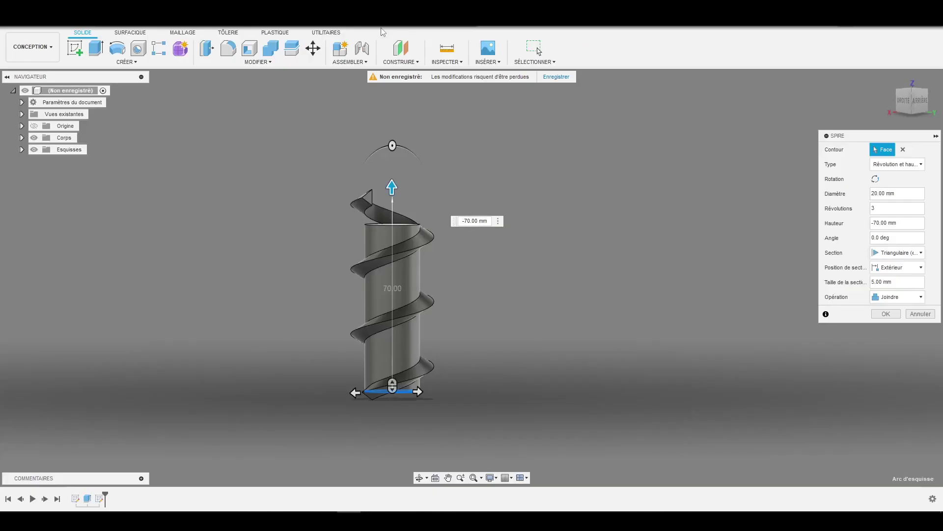
{"action": "key", "text": "Return"}
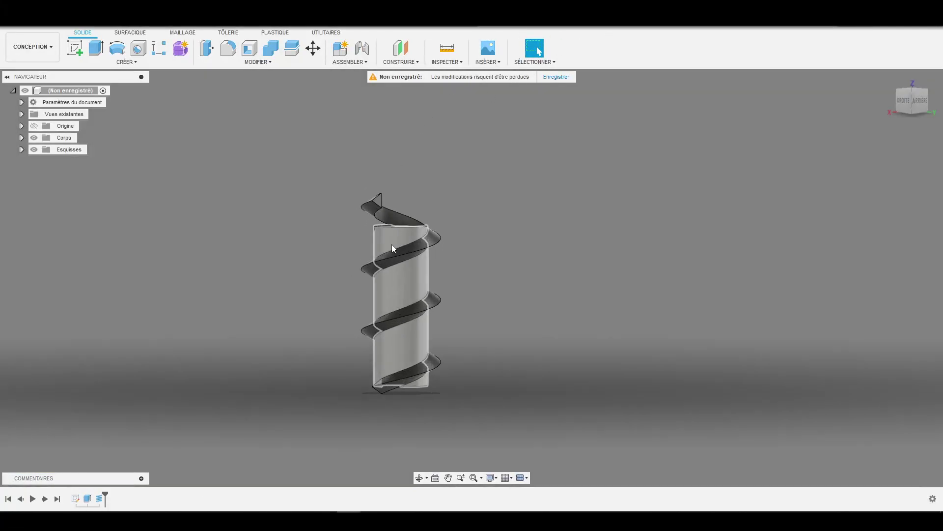
Edit the coil feature and set its number of revolutions to 2
{"action": "scroll", "coordinate": [391, 243], "scroll_direction": "up", "scroll_amount": 3}
{"action": "double_click", "coordinate": [100, 498]}
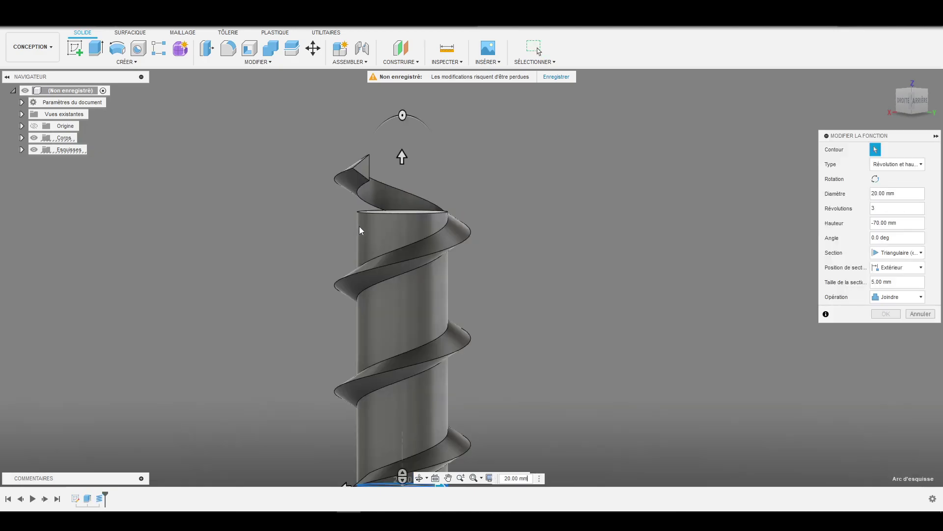
{"action": "scroll", "coordinate": [427, 215], "scroll_direction": "down", "scroll_amount": 4}
{"action": "scroll", "coordinate": [376, 236], "scroll_direction": "up", "scroll_amount": 3}
{"action": "mouse_move", "coordinate": [425, 236]}
{"action": "middle_mouse_down", "text": "shift"}
{"action": "mouse_move", "coordinate": [518, 257]}
{"action": "mouse_move", "coordinate": [418, 253]}
{"action": "middle_mouse_up", "text": "shift"}
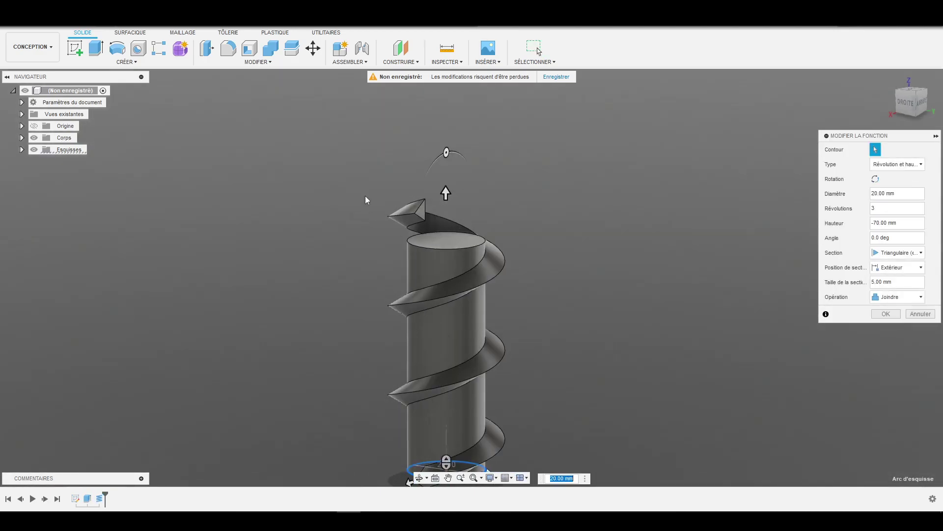
{"action": "scroll", "coordinate": [362, 205], "scroll_direction": "down", "scroll_amount": 3}
{"action": "scroll", "coordinate": [468, 293], "scroll_direction": "up", "scroll_amount": 2}
{"action": "middle_click_drag", "start_coordinate": [467, 293], "coordinate": [493, 266], "text": "shift"}
{"action": "key", "text": "Tab"}
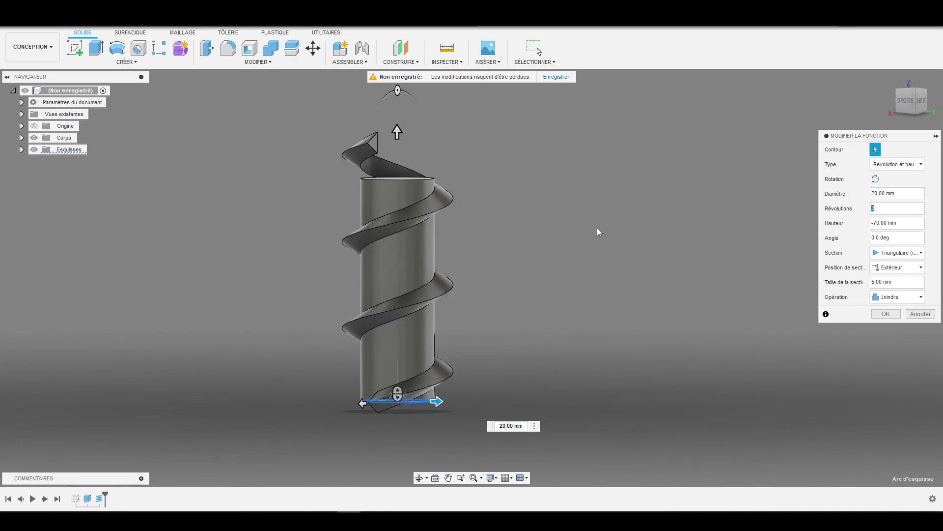
{"action": "type", "text": "2"}
{"action": "middle_click_drag", "start_coordinate": [461, 246], "coordinate": [614, 257], "text": "shift"}
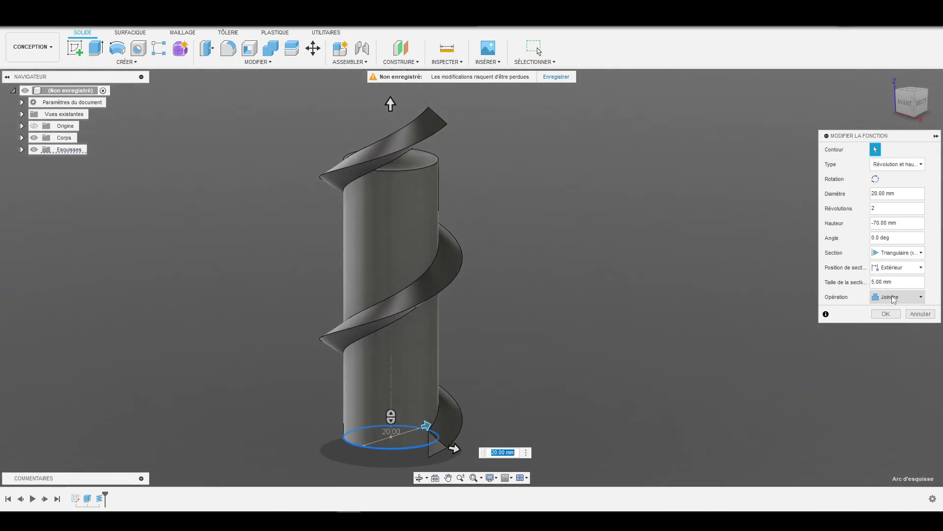
{"action": "left_click", "coordinate": [886, 313]}
Start a full circular pattern of the coil feature around the cylinder's central axis
{"action": "middle_click_drag", "start_coordinate": [464, 290], "coordinate": [546, 331], "text": "shift"}
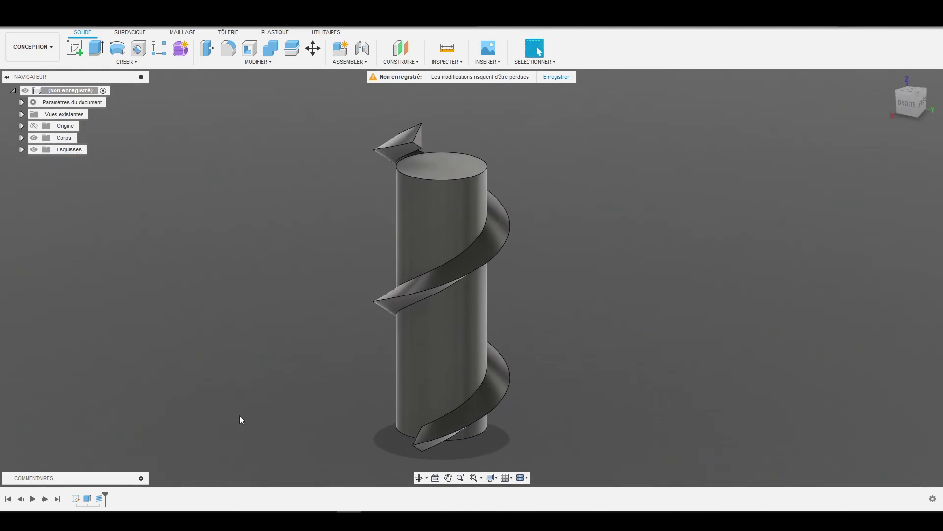
{"action": "left_click", "coordinate": [100, 498]}
{"action": "left_click", "coordinate": [129, 62]}
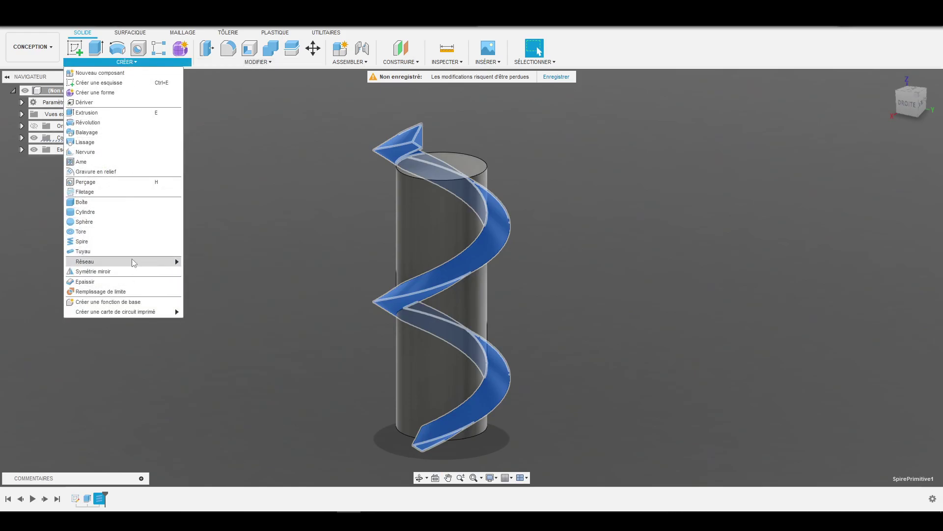
{"action": "mouse_move", "coordinate": [133, 262]}
{"action": "left_click", "coordinate": [215, 270]}
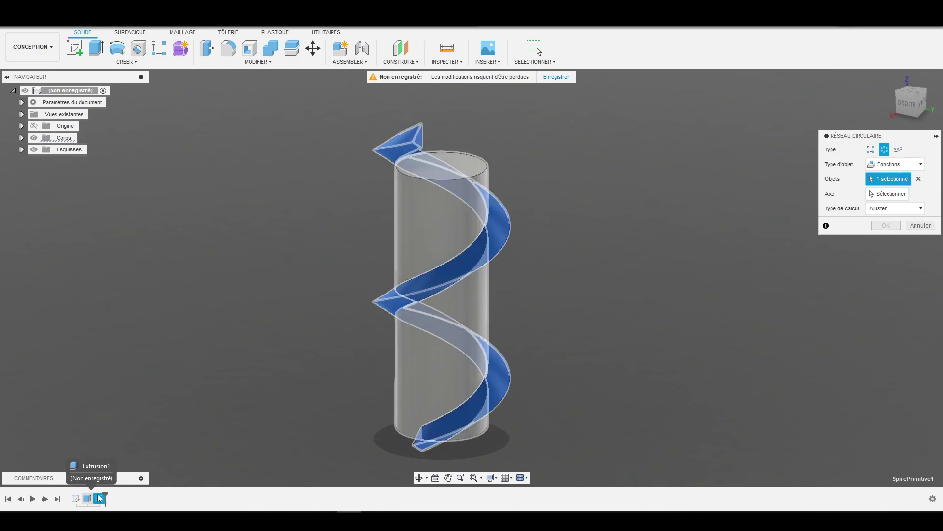
{"action": "left_click", "coordinate": [886, 195]}
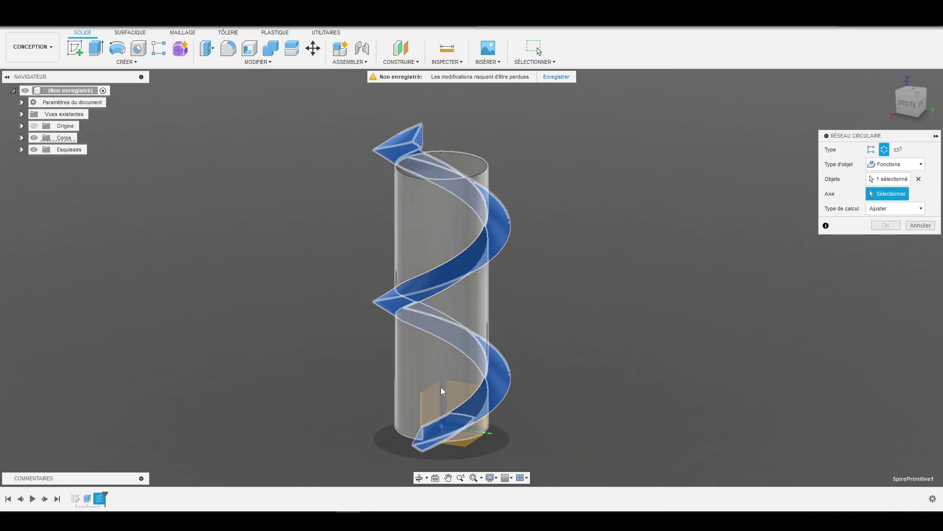
{"action": "left_click", "coordinate": [471, 186]}
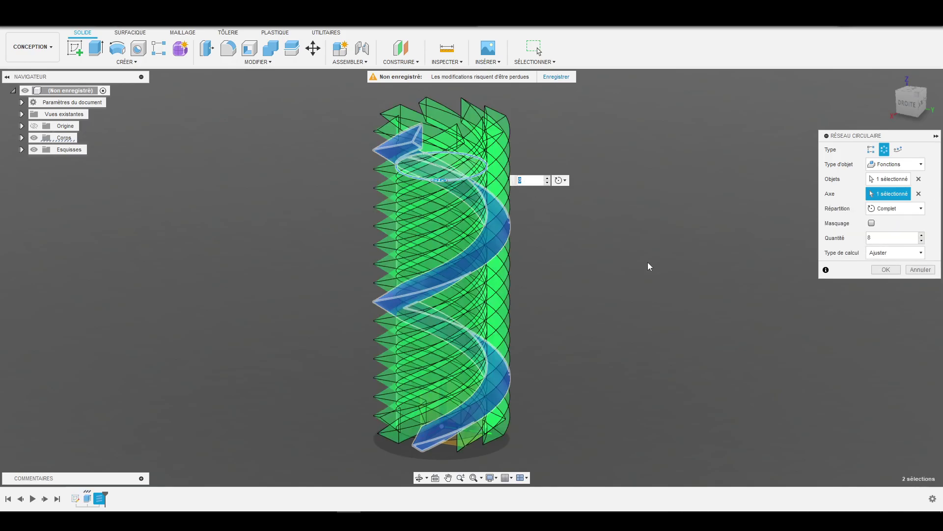
Set the circular pattern's quantity to 6, check how adjacent coils meet, and create the pattern
{"action": "scroll", "coordinate": [650, 284], "scroll_direction": "up", "scroll_amount": 3}
{"action": "middle_click_drag", "start_coordinate": [638, 245], "coordinate": [439, 287], "text": "shift"}
{"action": "scroll", "coordinate": [572, 250], "scroll_direction": "down", "scroll_amount": 3}
{"action": "scroll", "coordinate": [569, 248], "scroll_direction": "up", "scroll_amount": 4}
{"action": "scroll", "coordinate": [529, 276], "scroll_direction": "down", "scroll_amount": 3}
{"action": "scroll", "coordinate": [477, 261], "scroll_direction": "up", "scroll_amount": 7}
{"action": "scroll", "coordinate": [428, 276], "scroll_direction": "up", "scroll_amount": 5}
{"action": "middle_click_drag", "start_coordinate": [476, 259], "coordinate": [506, 280], "text": "shift"}
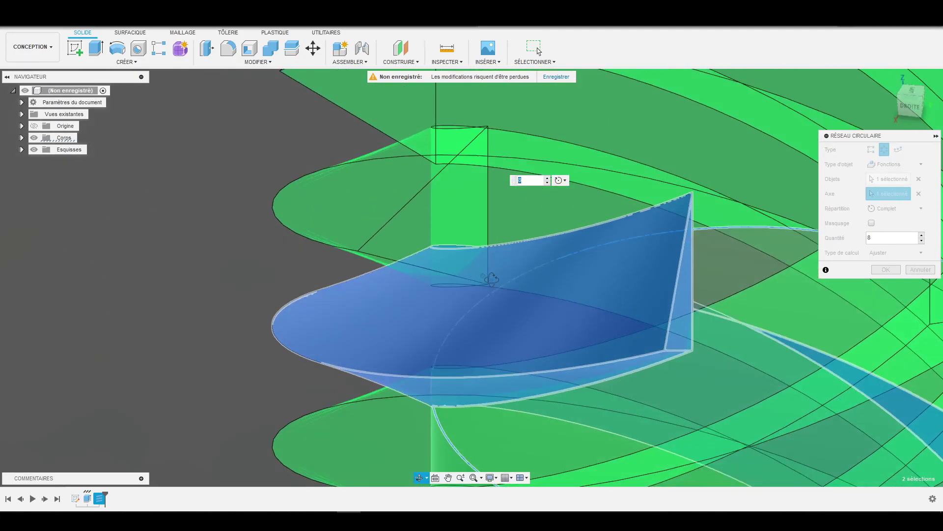
{"action": "left_click", "coordinate": [923, 241]}
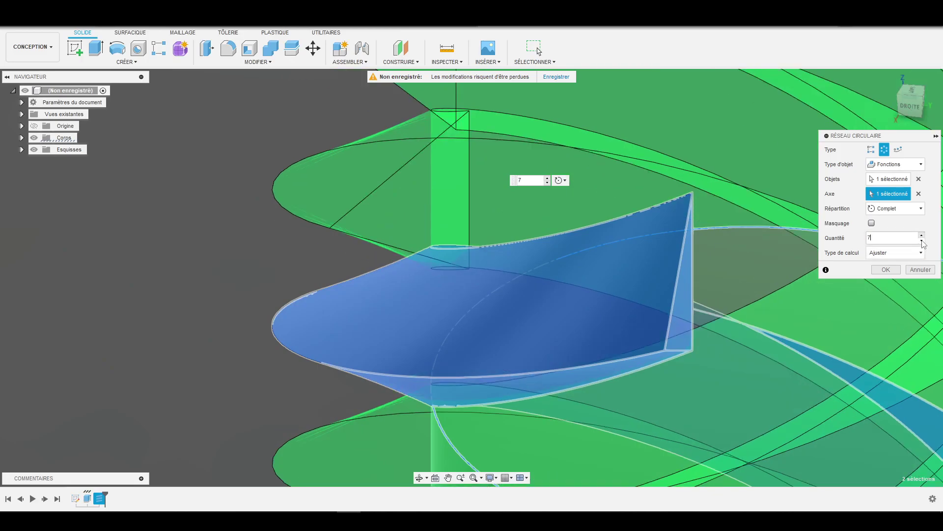
{"action": "left_click", "coordinate": [922, 240]}
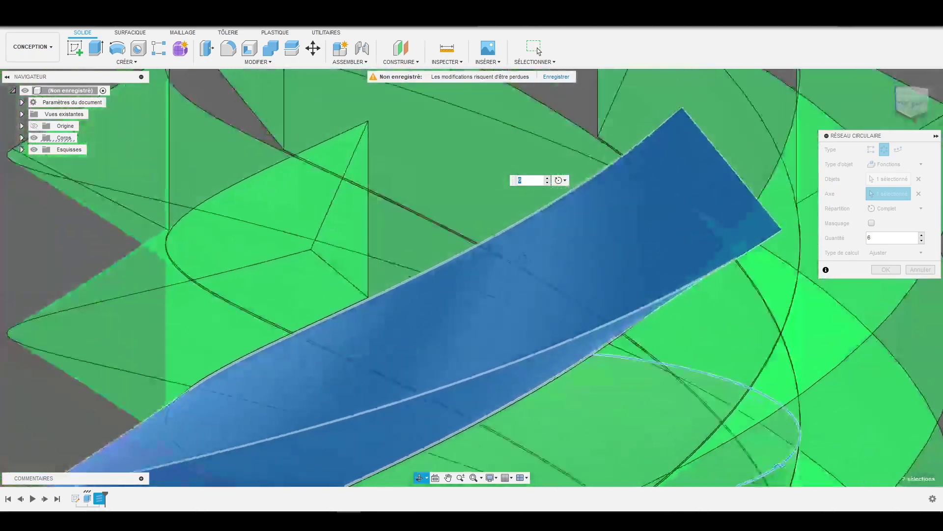
{"action": "middle_click_drag", "start_coordinate": [523, 256], "coordinate": [364, 298], "text": "shift"}
{"action": "scroll", "coordinate": [346, 303], "scroll_direction": "up", "scroll_amount": 5}
{"action": "scroll", "coordinate": [421, 282], "scroll_direction": "down", "scroll_amount": 8}
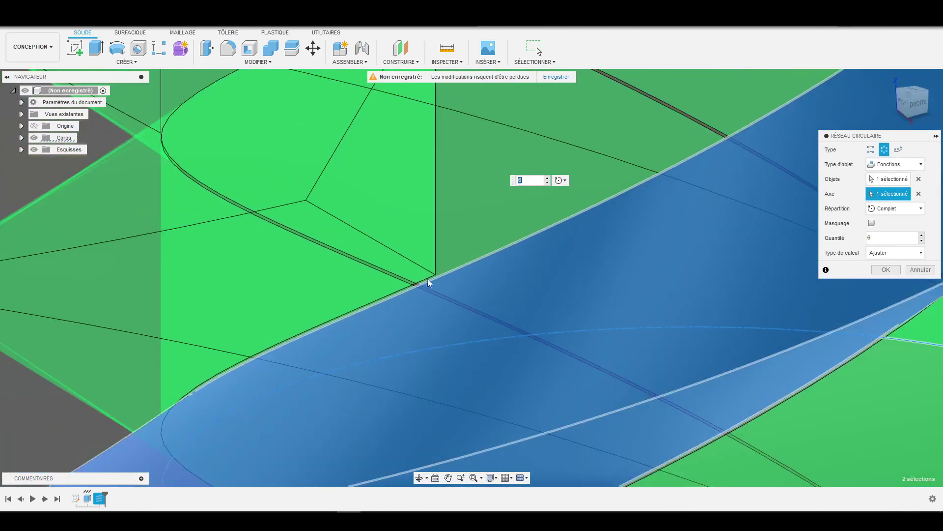
{"action": "middle_click_drag", "start_coordinate": [435, 274], "coordinate": [555, 260], "text": "shift"}
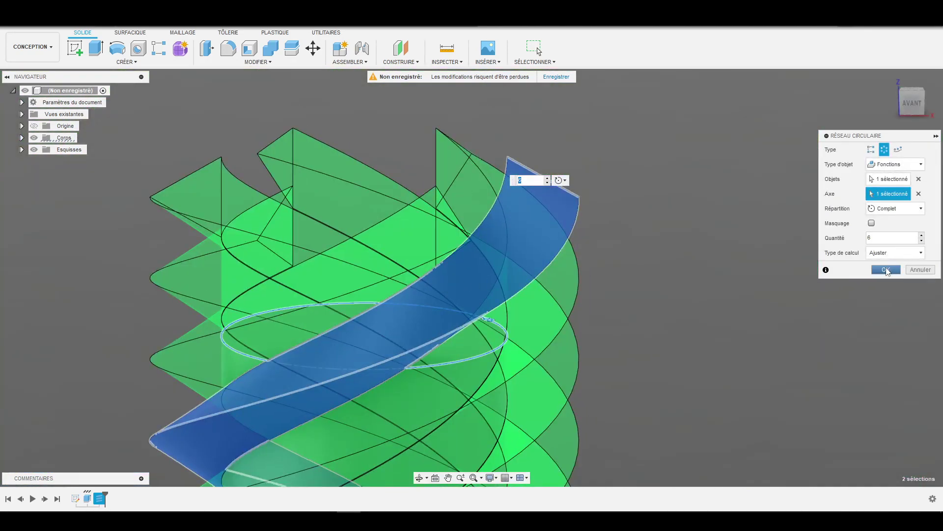
{"action": "left_click", "coordinate": [887, 270]}
Create a new sketch on the vertical YZ origin plane through the cylinder's axis
{"action": "scroll", "coordinate": [414, 231], "scroll_direction": "down", "scroll_amount": 6}
{"action": "mouse_move", "coordinate": [514, 270]}
{"action": "middle_mouse_down", "text": "shift"}
{"action": "mouse_move", "coordinate": [565, 288]}
{"action": "mouse_move", "coordinate": [438, 245]}
{"action": "middle_mouse_up", "text": "shift"}
{"action": "left_click", "coordinate": [75, 48]}
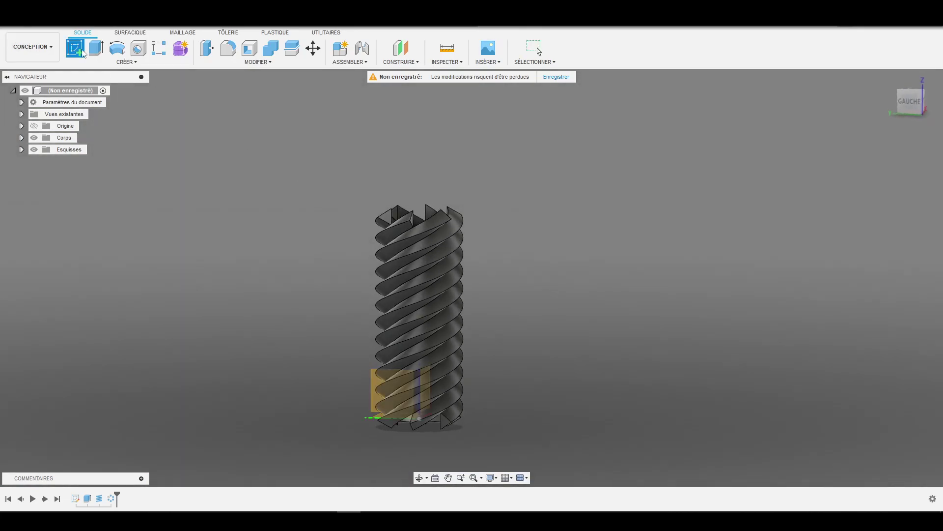
{"action": "left_click", "coordinate": [376, 382]}
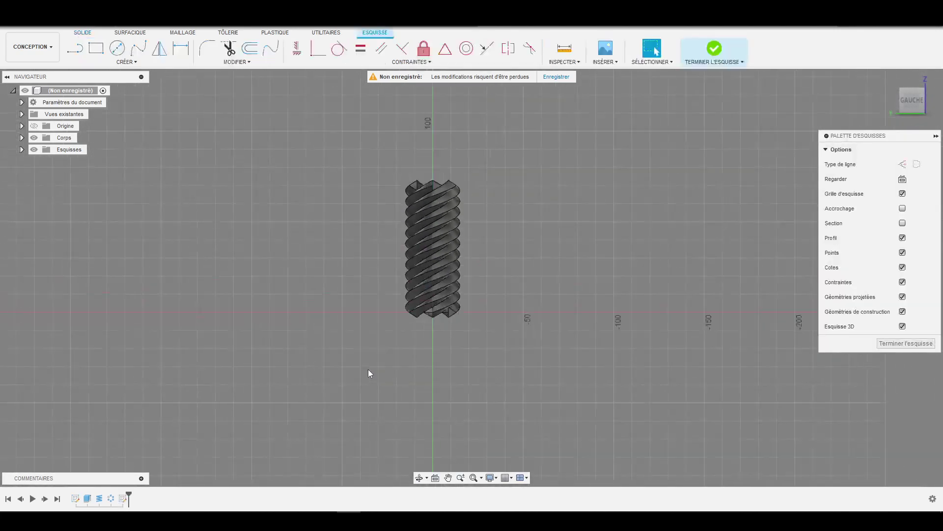
Sketch a two-point rectangle from the origin, 60 mm high and 15 mm wide
{"action": "scroll", "coordinate": [496, 329], "scroll_direction": "up", "scroll_amount": 2}
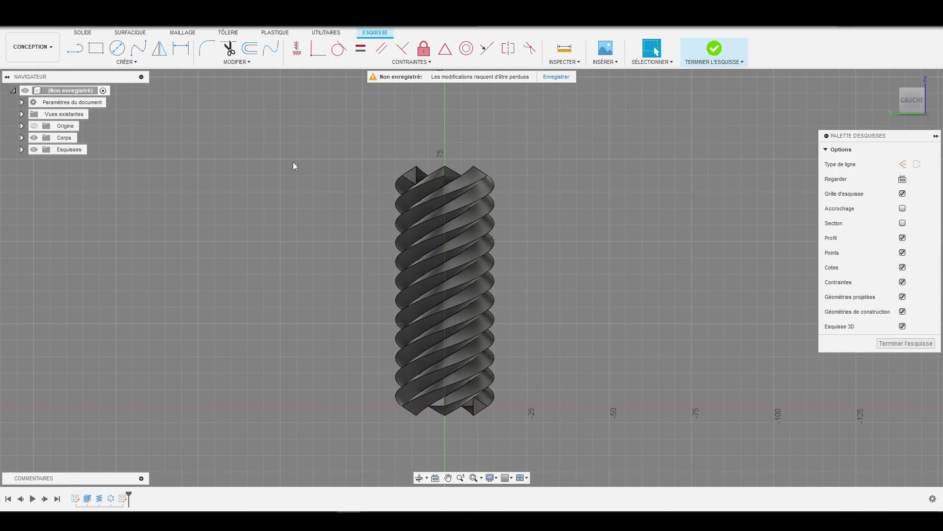
{"action": "left_click", "coordinate": [96, 48]}
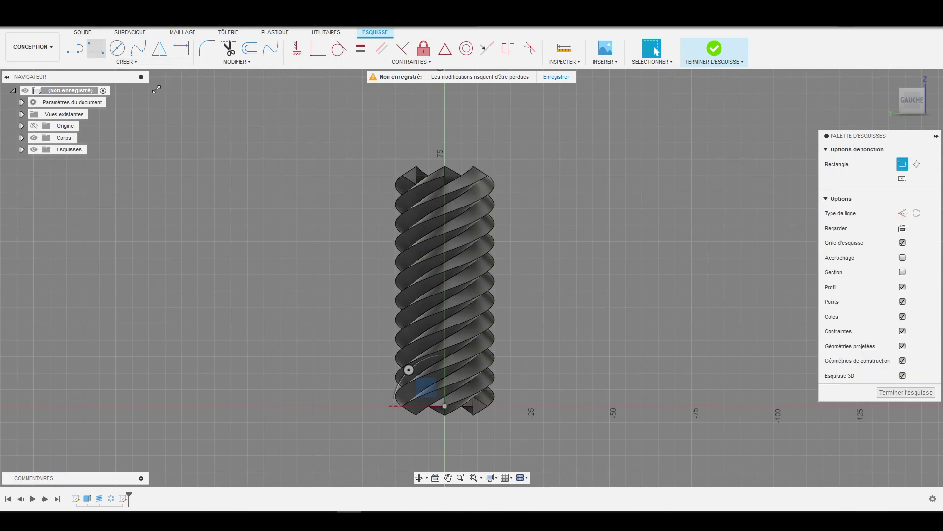
{"action": "left_click", "coordinate": [446, 406]}
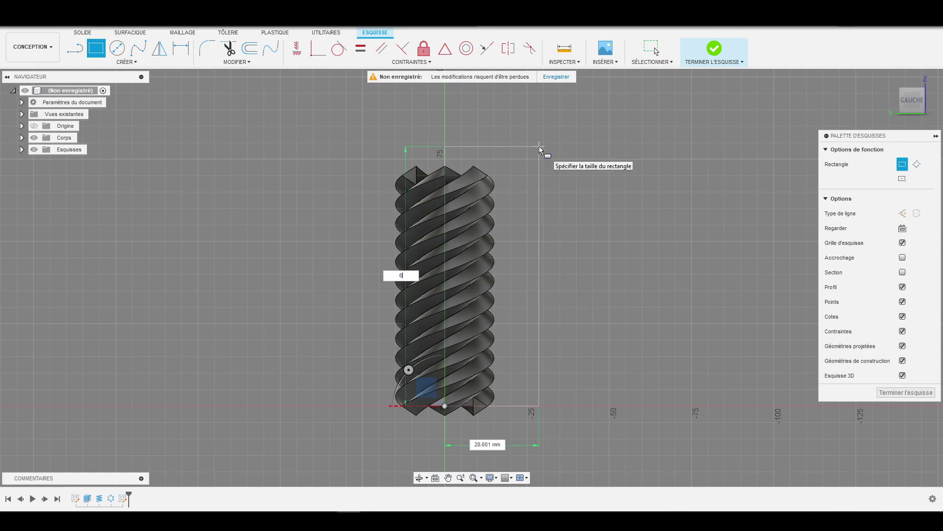
{"action": "type", "text": "60"}
{"action": "key", "text": "Tab"}
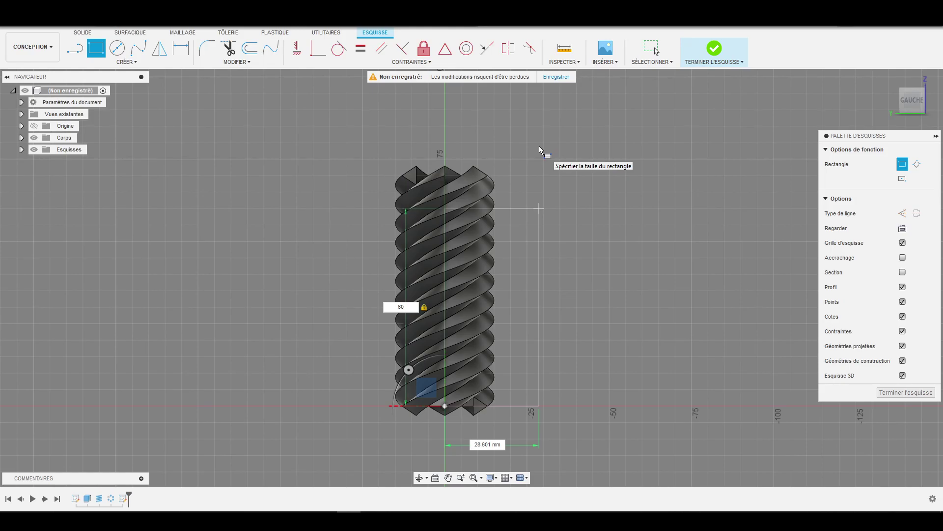
{"action": "key", "text": "Tab"}
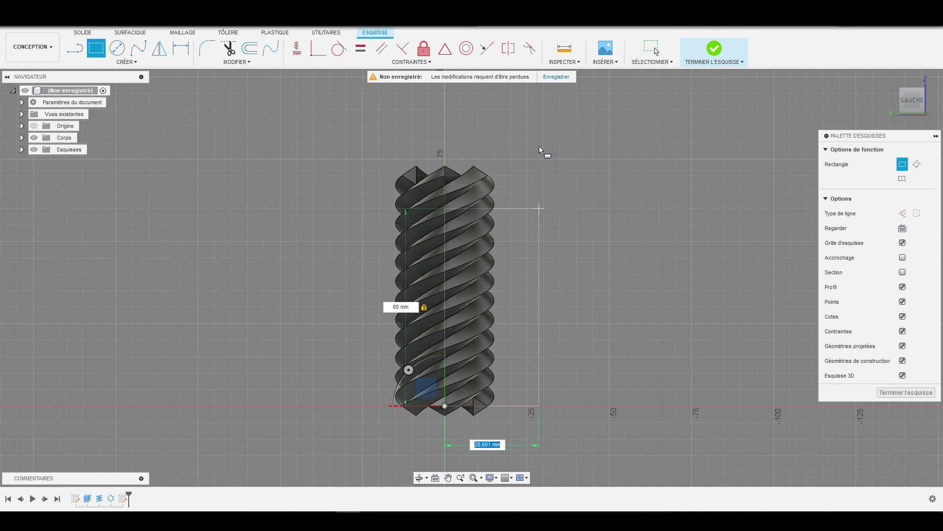
{"action": "key", "text": "Return"}
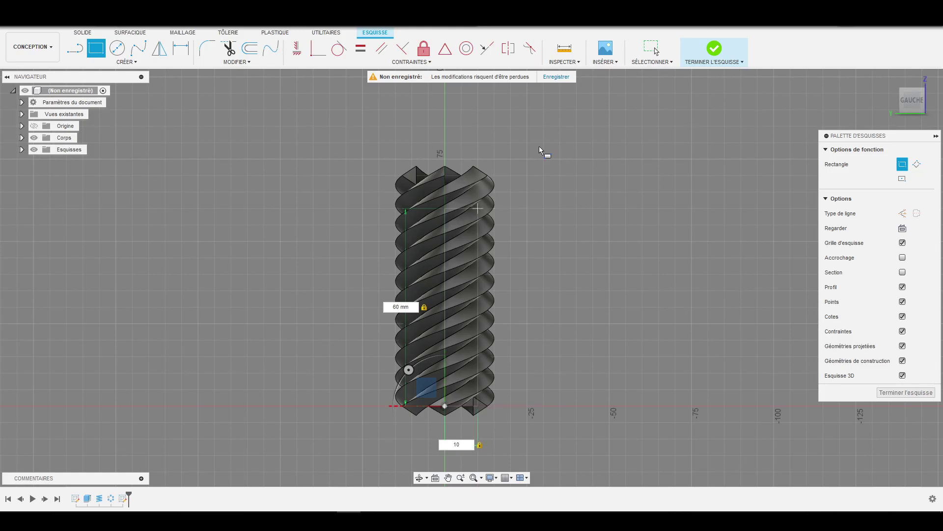
{"action": "type", "text": "5"}
{"action": "key", "text": "Return"}
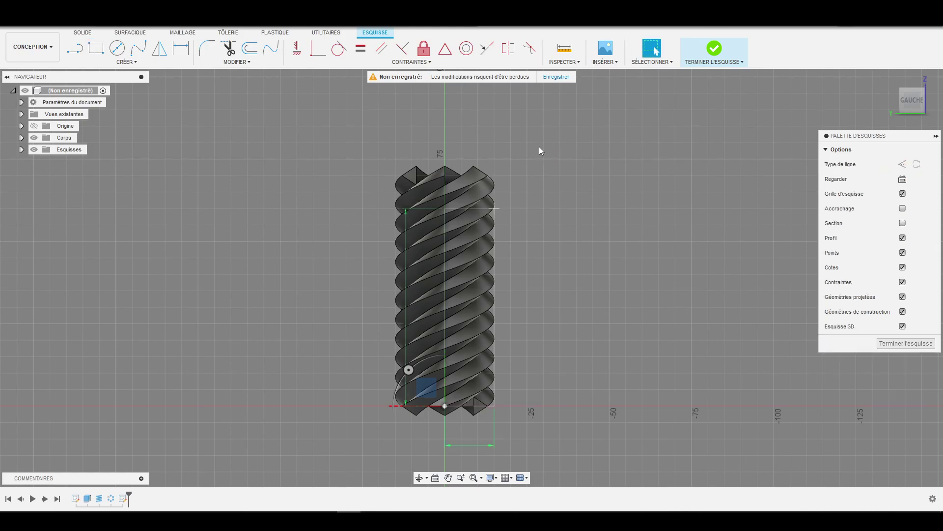
Examine how the rectangle's outer edge lines up with the coil crests
{"action": "scroll", "coordinate": [503, 266], "scroll_direction": "up", "scroll_amount": 10}
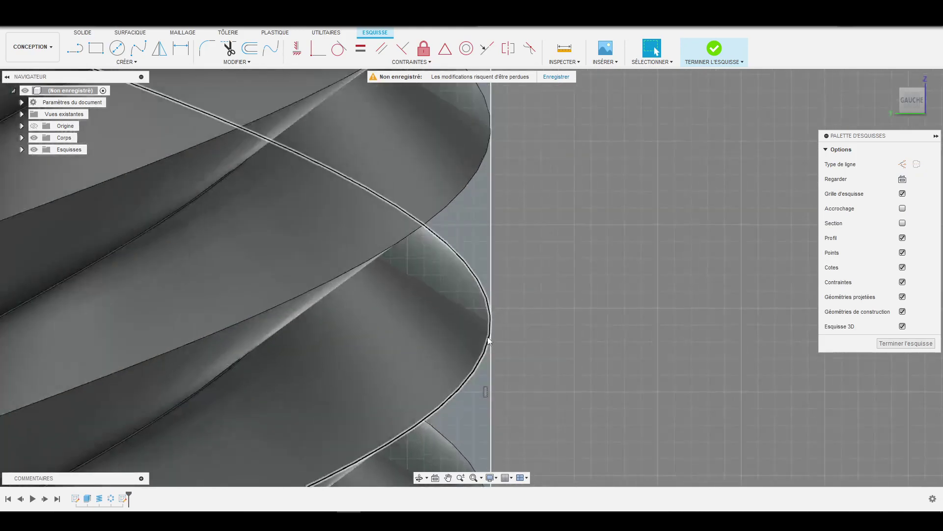
{"action": "scroll", "coordinate": [488, 297], "scroll_direction": "down", "scroll_amount": 6}
{"action": "scroll", "coordinate": [481, 298], "scroll_direction": "down", "scroll_amount": 4}
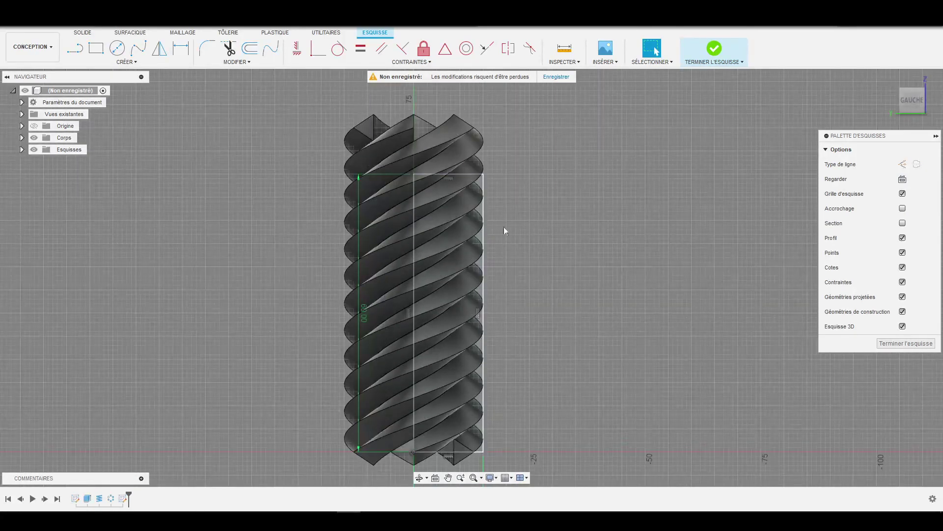
Finish the sketch and open the coil feature's parameters to check its section size
{"action": "left_click", "coordinate": [100, 498]}
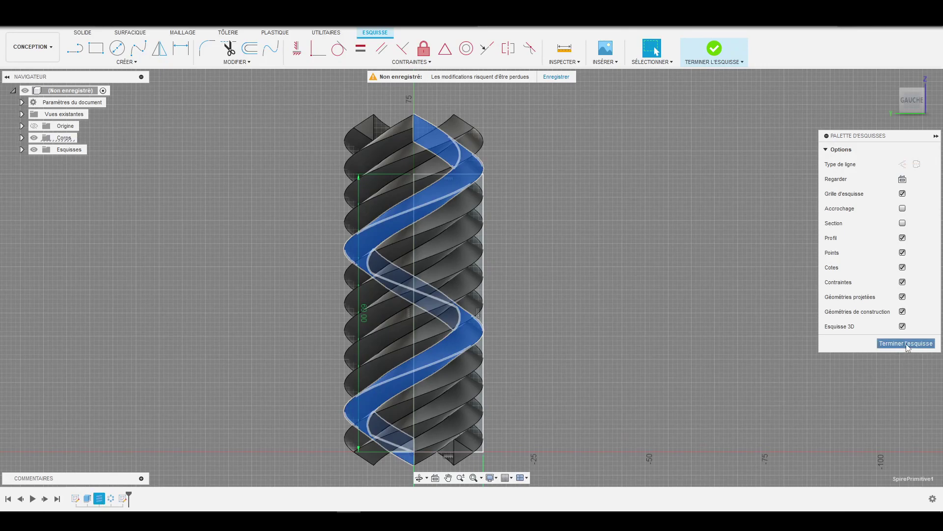
{"action": "left_click", "coordinate": [906, 343]}
{"action": "left_click", "coordinate": [99, 501]}
{"action": "left_click", "coordinate": [99, 501]}
{"action": "left_click", "coordinate": [101, 500]}
{"action": "double_click", "coordinate": [99, 499]}
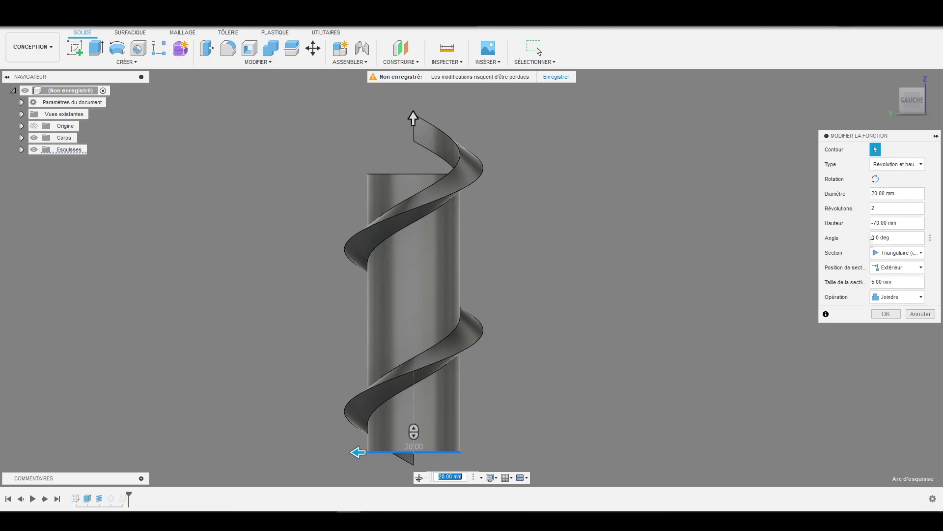
{"action": "left_click", "coordinate": [894, 283]}
{"action": "left_click", "coordinate": [886, 314]}
Reopen the rectangle sketch, round its upper outer corner with a 12 mm fillet, and finish the sketch
{"action": "double_click", "coordinate": [124, 498]}
{"action": "scroll", "coordinate": [553, 341], "scroll_direction": "down", "scroll_amount": 3}
{"action": "scroll", "coordinate": [541, 247], "scroll_direction": "up", "scroll_amount": 4}
{"action": "scroll", "coordinate": [536, 229], "scroll_direction": "down", "scroll_amount": 3}
{"action": "scroll", "coordinate": [521, 245], "scroll_direction": "up", "scroll_amount": 4}
{"action": "left_click", "coordinate": [208, 48]}
{"action": "left_click", "coordinate": [477, 196]}
{"action": "left_click_drag", "start_coordinate": [478, 195], "coordinate": [464, 210]}
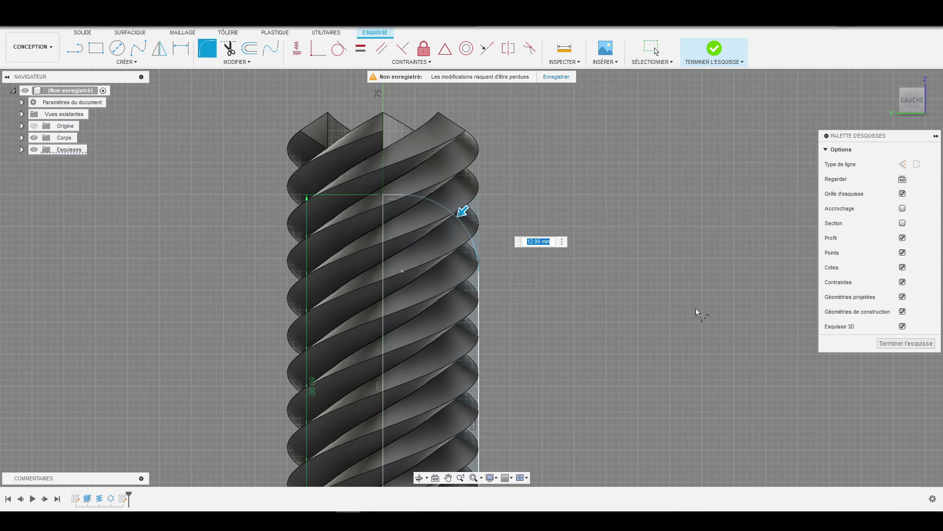
{"action": "left_click", "coordinate": [895, 342]}
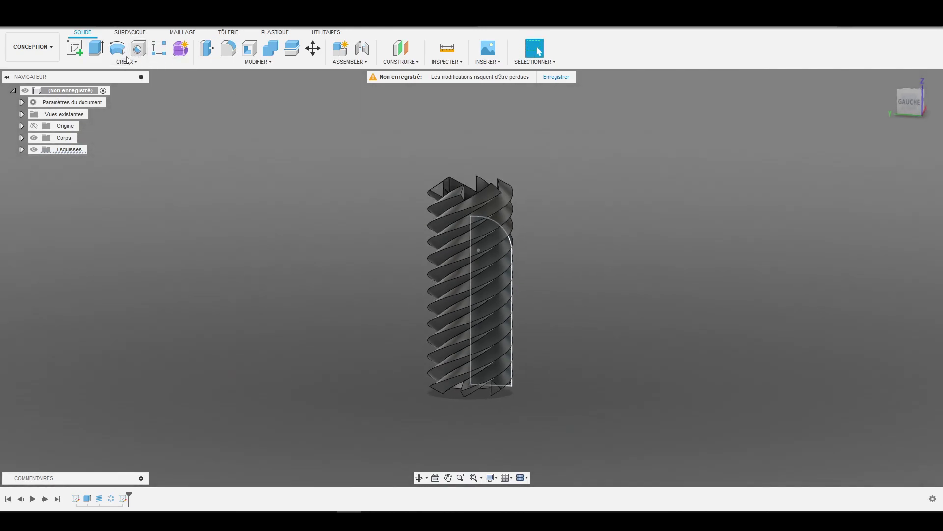
Revolve the rounded profile 360 degrees around its vertical edge on the cylinder axis, using the Intersection operation
{"action": "left_click", "coordinate": [118, 49]}
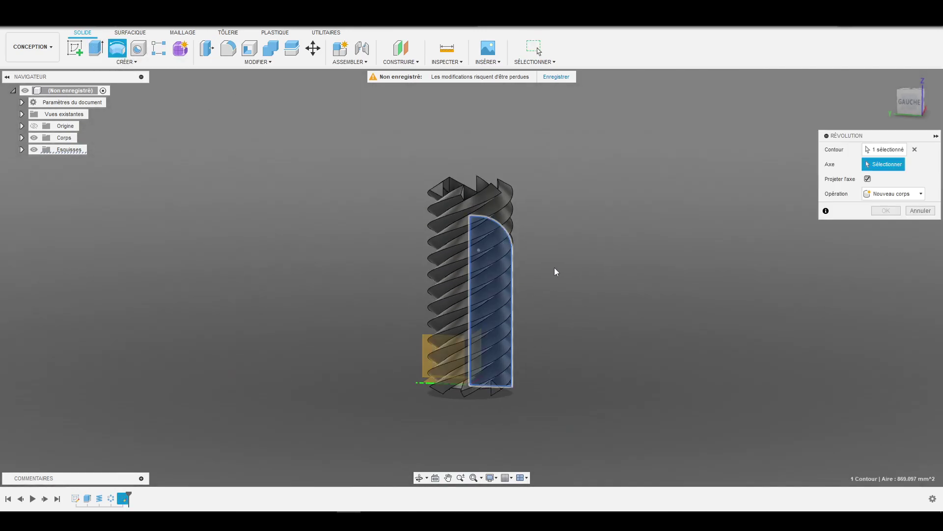
{"action": "left_click", "coordinate": [471, 265]}
{"action": "left_click", "coordinate": [906, 240]}
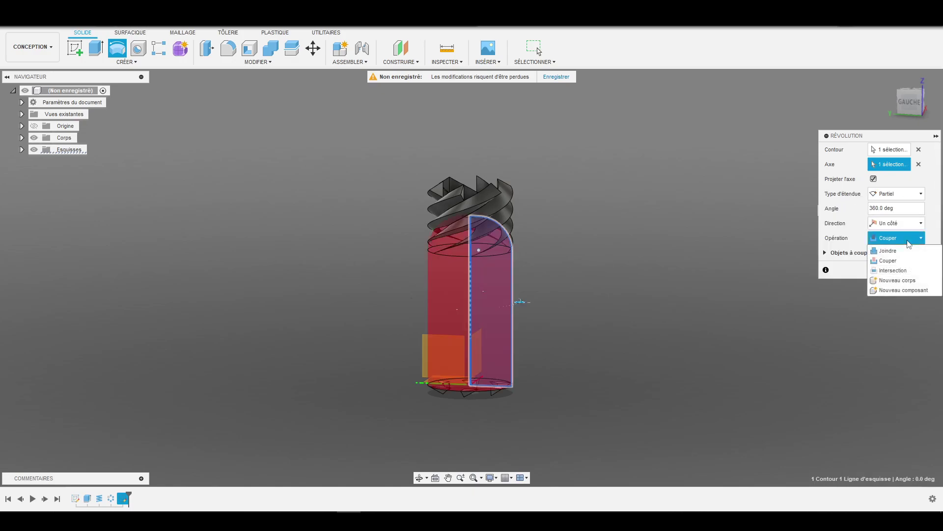
{"action": "left_click", "coordinate": [904, 270]}
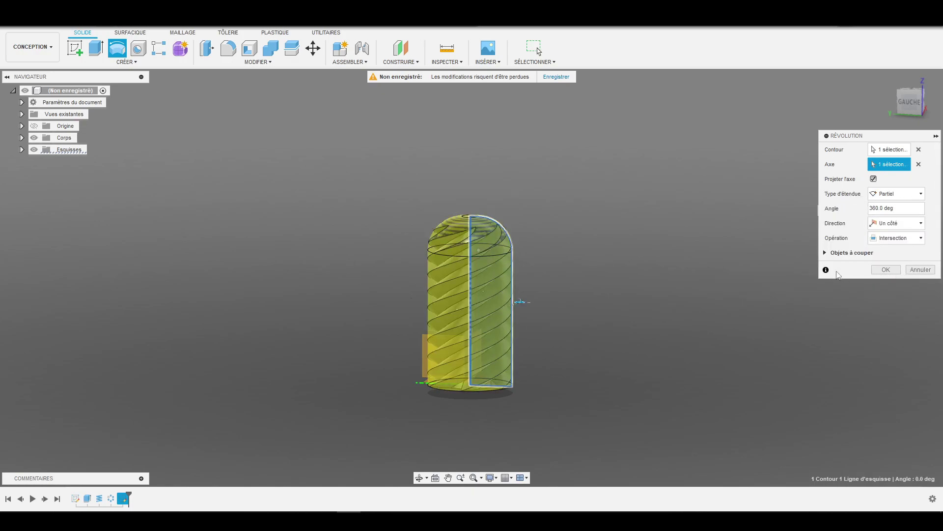
{"action": "left_click", "coordinate": [891, 270]}
Examine the trimmed screw's rounded top, its sides and the coil ends at its base
{"action": "scroll", "coordinate": [445, 261], "scroll_direction": "up", "scroll_amount": 5}
{"action": "middle_click_drag", "start_coordinate": [781, 326], "coordinate": [696, 326], "text": "shift"}
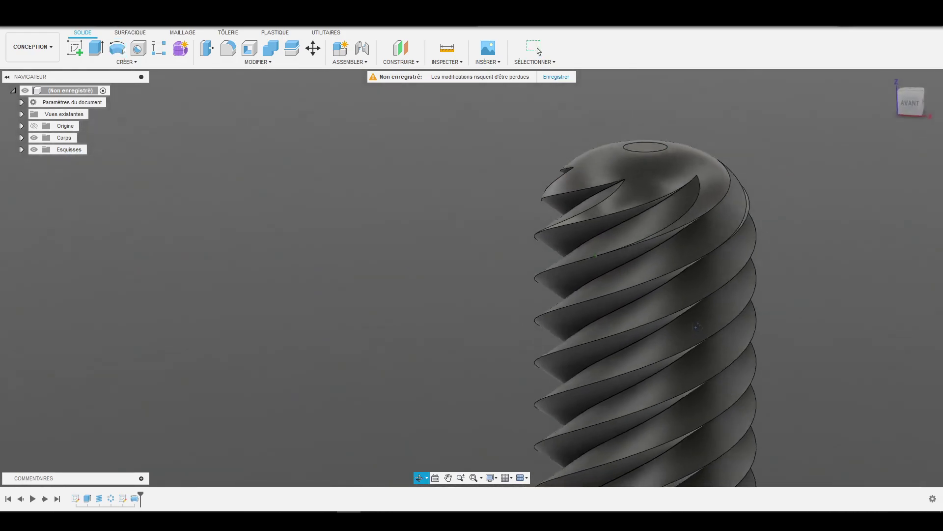
{"action": "scroll", "coordinate": [484, 253], "scroll_direction": "down", "scroll_amount": 4}
{"action": "scroll", "coordinate": [573, 327], "scroll_direction": "up", "scroll_amount": 1}
{"action": "middle_click_drag", "start_coordinate": [575, 351], "coordinate": [678, 333], "text": "shift"}
{"action": "middle_click_drag", "start_coordinate": [499, 329], "coordinate": [500, 343], "text": "shift"}
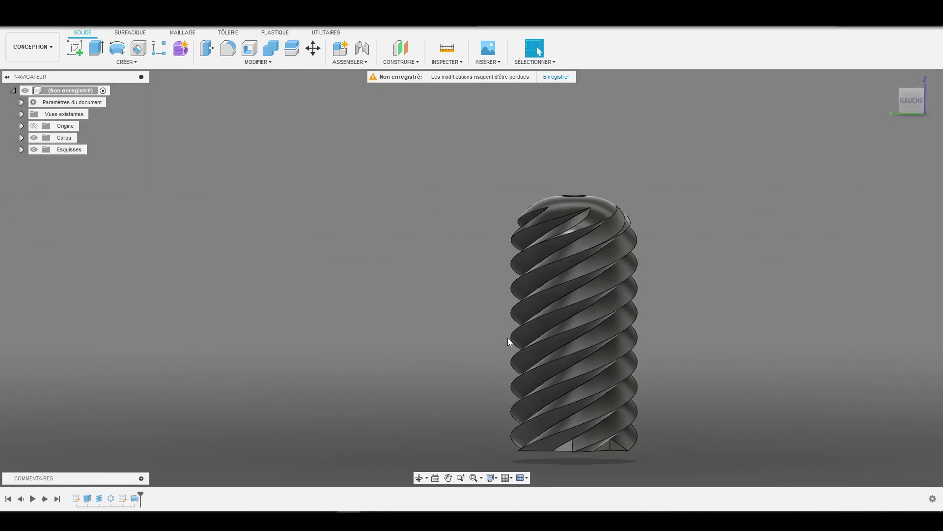
{"action": "scroll", "coordinate": [501, 343], "scroll_direction": "down", "scroll_amount": 3}
{"action": "scroll", "coordinate": [564, 350], "scroll_direction": "up", "scroll_amount": 6}
{"action": "middle_click_drag", "start_coordinate": [554, 412], "coordinate": [609, 399], "text": "shift"}
{"action": "middle_click_drag", "start_coordinate": [467, 376], "coordinate": [491, 386], "text": "shift"}
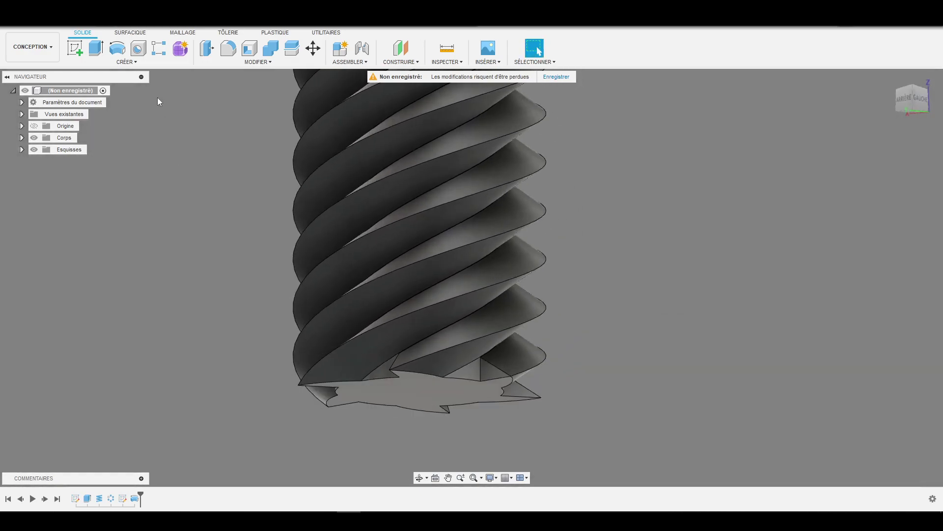
Start a face offset on the six small triangular coil-end faces at the screw's base, keeping the Automatic offset type
{"action": "left_click", "coordinate": [211, 48]}
{"action": "left_click", "coordinate": [493, 372]}
{"action": "middle_click_drag", "start_coordinate": [366, 366], "coordinate": [379, 350], "text": "shift"}
{"action": "left_click", "coordinate": [411, 369]}
{"action": "left_click", "coordinate": [315, 366]}
{"action": "left_click", "coordinate": [307, 339]}
{"action": "mouse_move", "coordinate": [232, 337]}
{"action": "middle_mouse_down", "text": "shift"}
{"action": "mouse_move", "coordinate": [255, 339]}
{"action": "mouse_move", "coordinate": [241, 321]}
{"action": "mouse_move", "coordinate": [221, 340]}
{"action": "middle_mouse_up", "text": "shift"}
{"action": "left_click", "coordinate": [248, 319]}
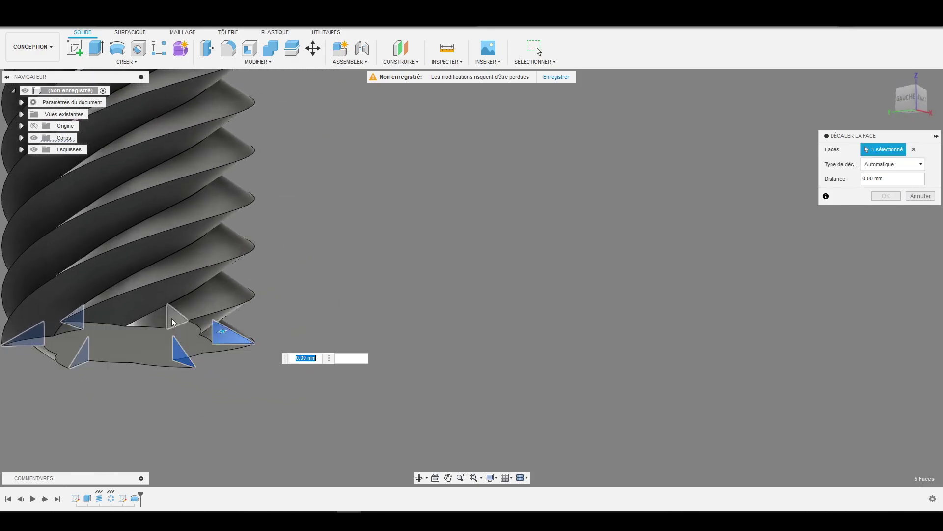
{"action": "left_click", "coordinate": [172, 321]}
{"action": "middle_click_drag", "start_coordinate": [568, 308], "coordinate": [642, 364], "text": "shift"}
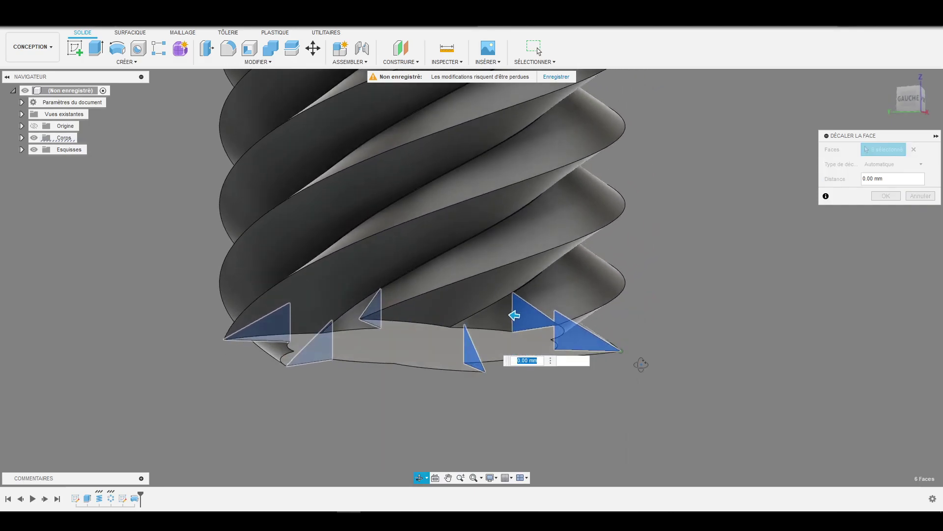
{"action": "middle_click_drag", "start_coordinate": [760, 266], "coordinate": [739, 269], "text": "shift"}
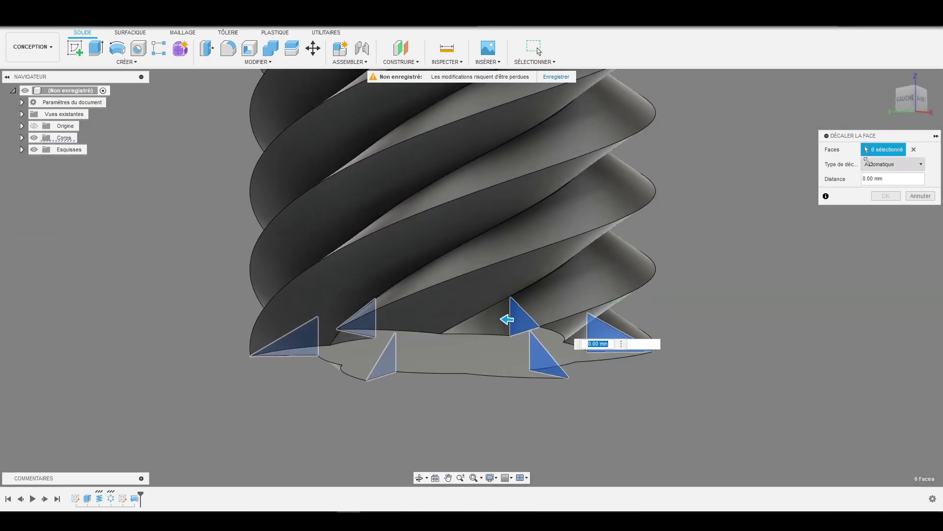
{"action": "left_click", "coordinate": [902, 166]}
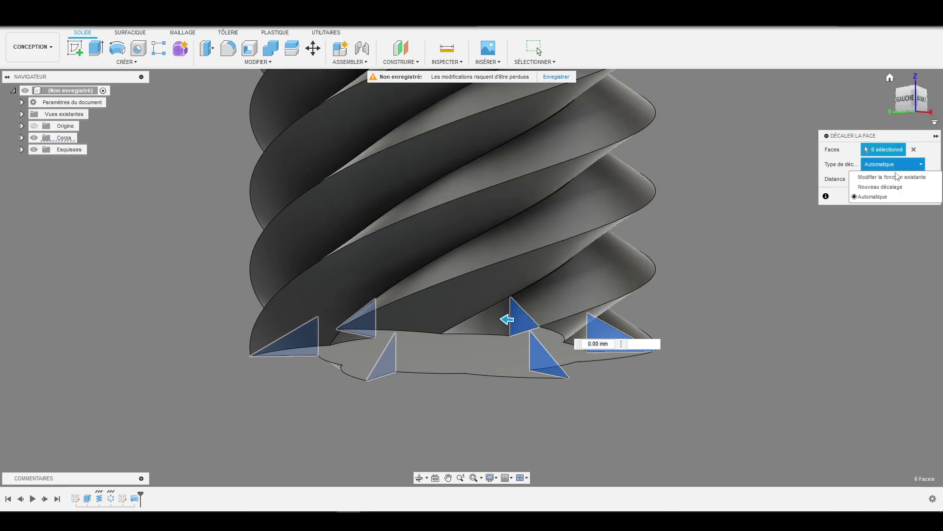
{"action": "left_click", "coordinate": [906, 167]}
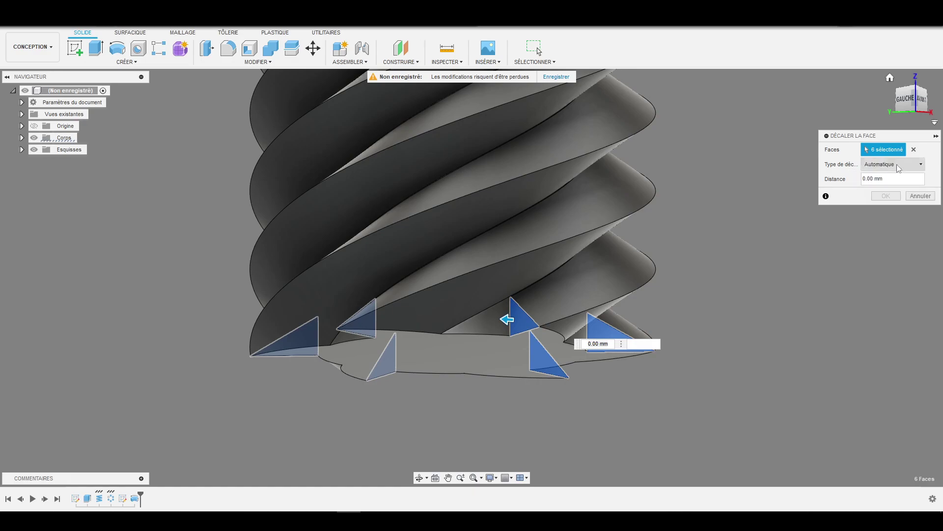
Try freehand offset distances of about 4.5 to 9 mm on the six coil-end faces
{"action": "scroll", "coordinate": [635, 273], "scroll_direction": "down", "scroll_amount": 3}
{"action": "scroll", "coordinate": [634, 276], "scroll_direction": "up", "scroll_amount": 3}
{"action": "scroll", "coordinate": [536, 292], "scroll_direction": "up", "scroll_amount": 2}
{"action": "left_click_drag", "start_coordinate": [508, 301], "coordinate": [440, 325]}
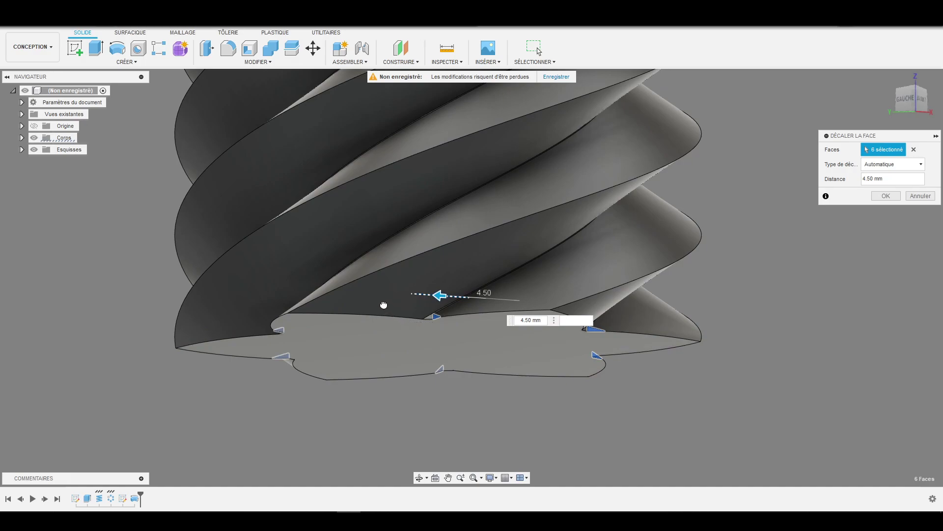
{"action": "left_click_drag", "start_coordinate": [479, 326], "coordinate": [449, 321]}
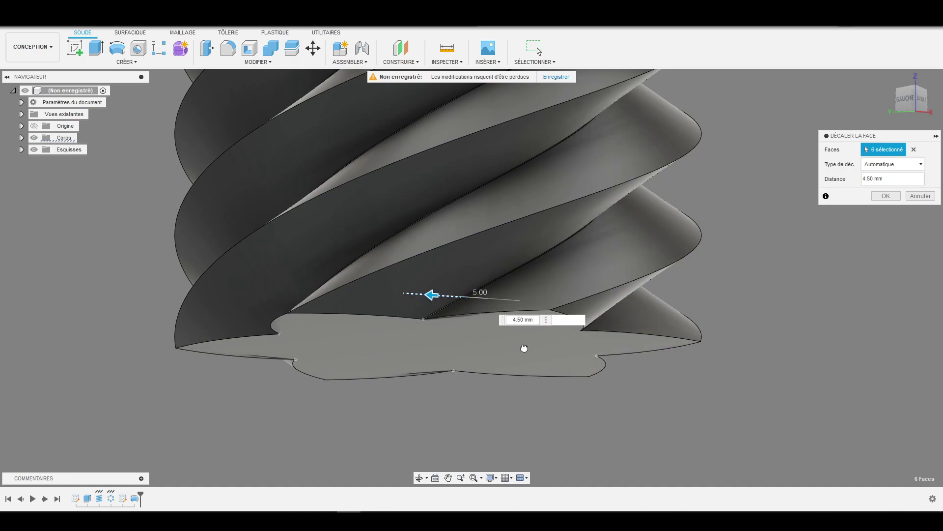
{"action": "scroll", "coordinate": [543, 299], "scroll_direction": "down", "scroll_amount": 3}
{"action": "scroll", "coordinate": [479, 350], "scroll_direction": "up", "scroll_amount": 3}
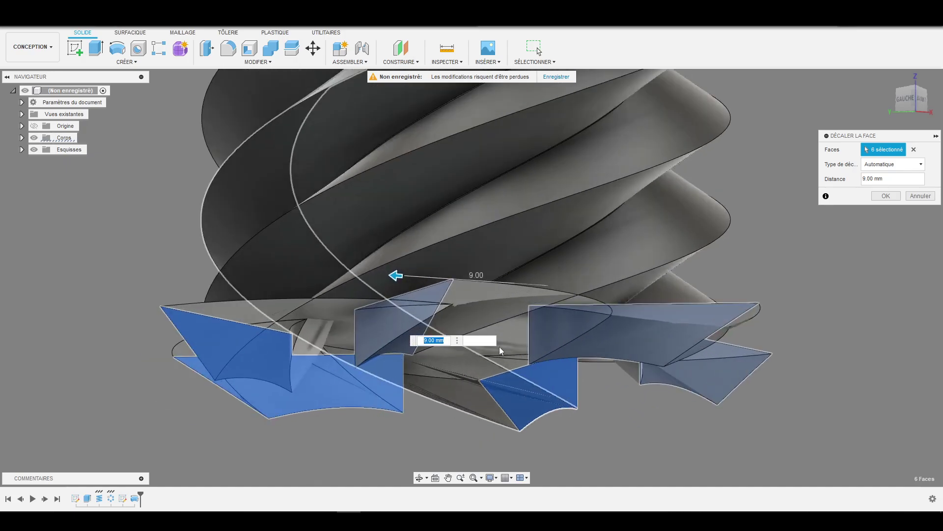
Set the offset distance of the six coil-end faces to 5 mm and create the offset
{"action": "type", "text": "5"}
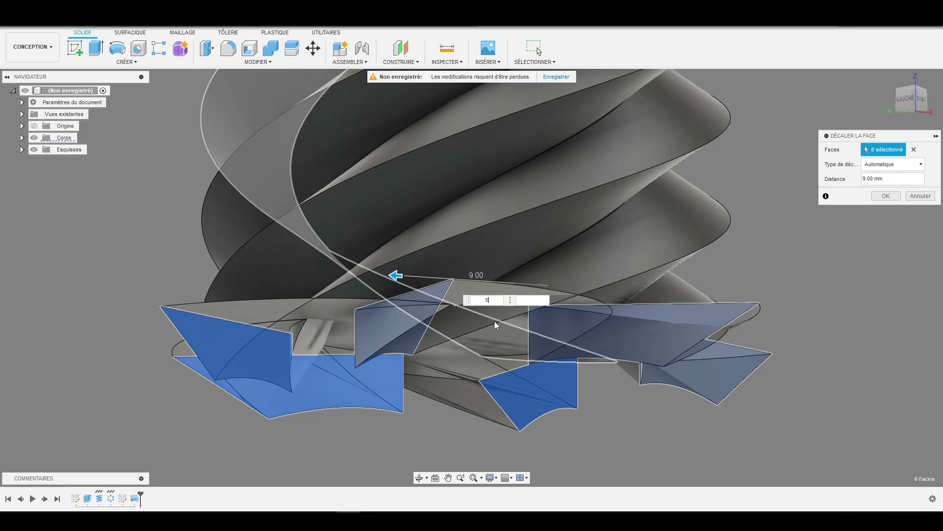
{"action": "middle_click_drag", "start_coordinate": [699, 183], "coordinate": [611, 253], "text": "shift"}
{"action": "scroll", "coordinate": [610, 253], "scroll_direction": "up", "scroll_amount": 6}
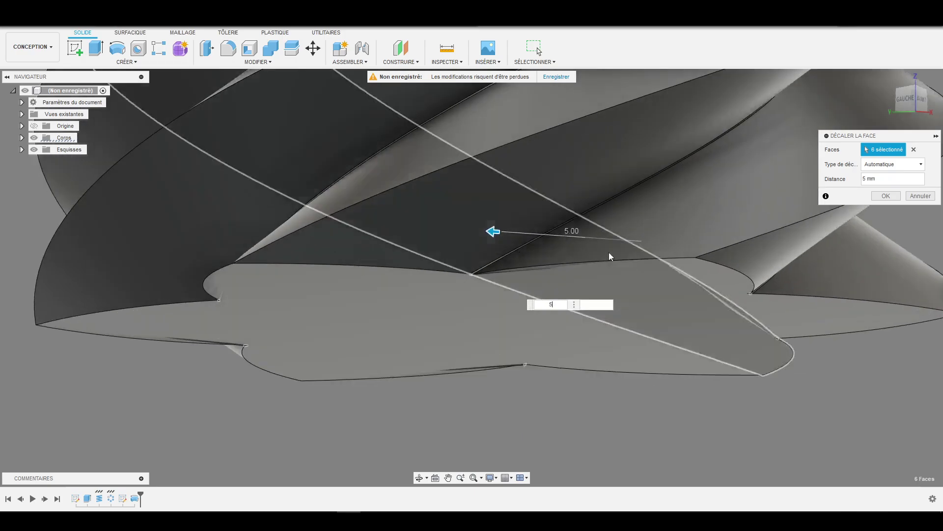
{"action": "middle_click_drag", "start_coordinate": [438, 295], "coordinate": [472, 294], "text": "shift"}
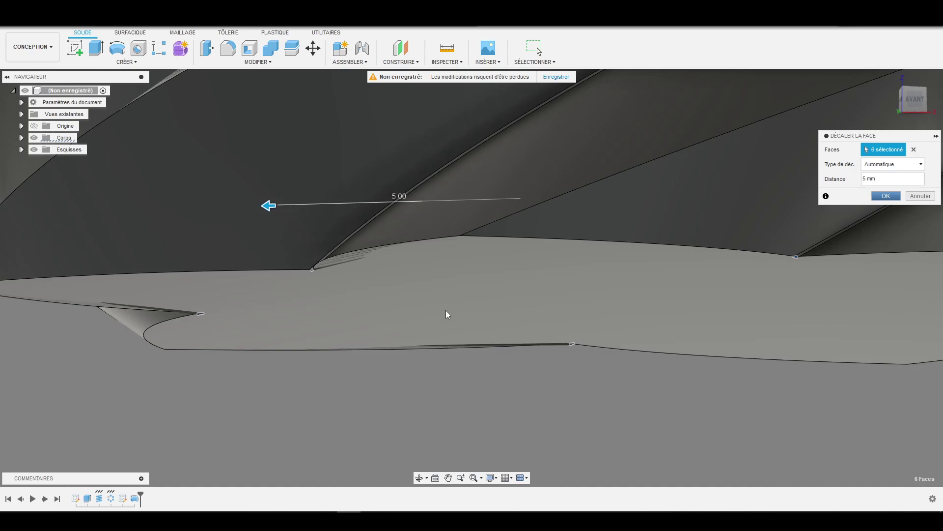
{"action": "key", "text": "Return"}
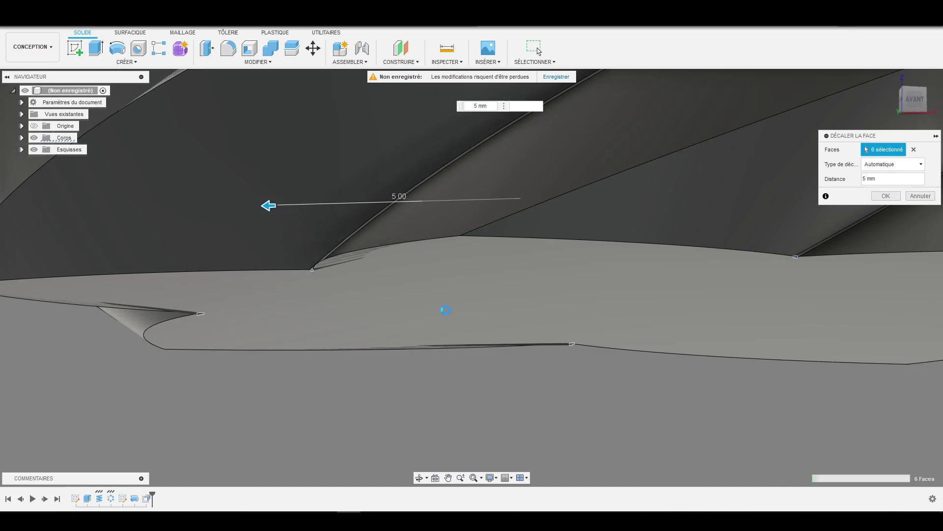
Edit the face offset feature and set its distance to 4.9 mm
{"action": "scroll", "coordinate": [446, 310], "scroll_direction": "down", "scroll_amount": 3}
{"action": "scroll", "coordinate": [446, 311], "scroll_direction": "up", "scroll_amount": 3}
{"action": "middle_click_drag", "start_coordinate": [446, 311], "coordinate": [444, 297], "text": "shift"}
{"action": "scroll", "coordinate": [436, 295], "scroll_direction": "down", "scroll_amount": 3}
{"action": "scroll", "coordinate": [350, 227], "scroll_direction": "up", "scroll_amount": 4}
{"action": "middle_click_drag", "start_coordinate": [350, 226], "coordinate": [440, 230], "text": "shift"}
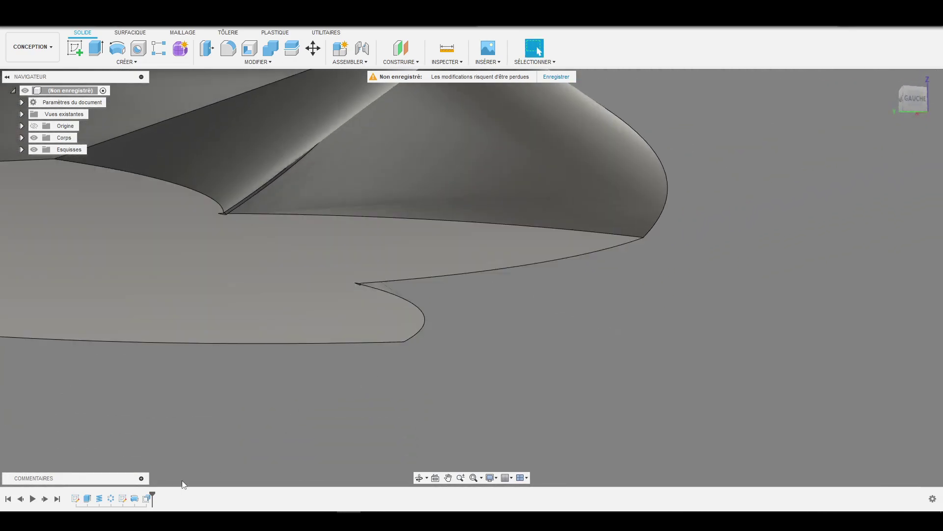
{"action": "double_click", "coordinate": [147, 498]}
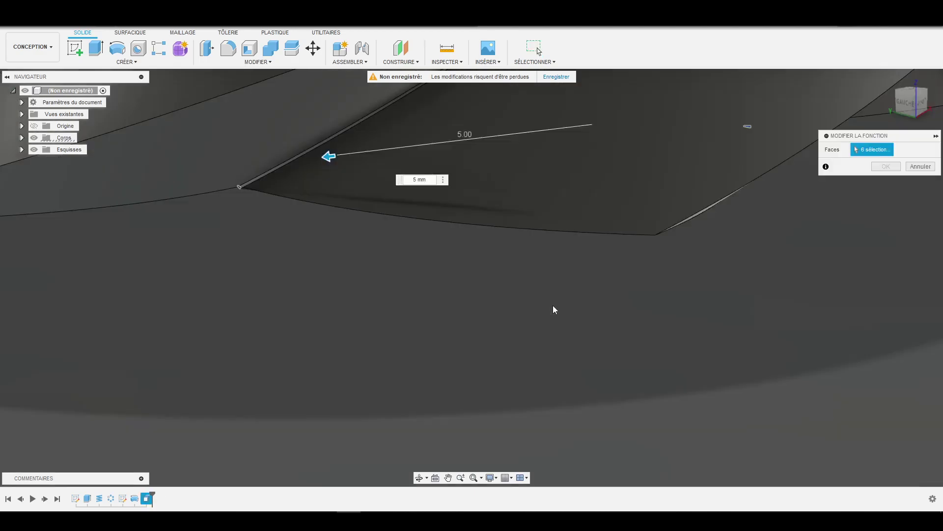
{"action": "middle_click_drag", "start_coordinate": [544, 306], "coordinate": [570, 314]}
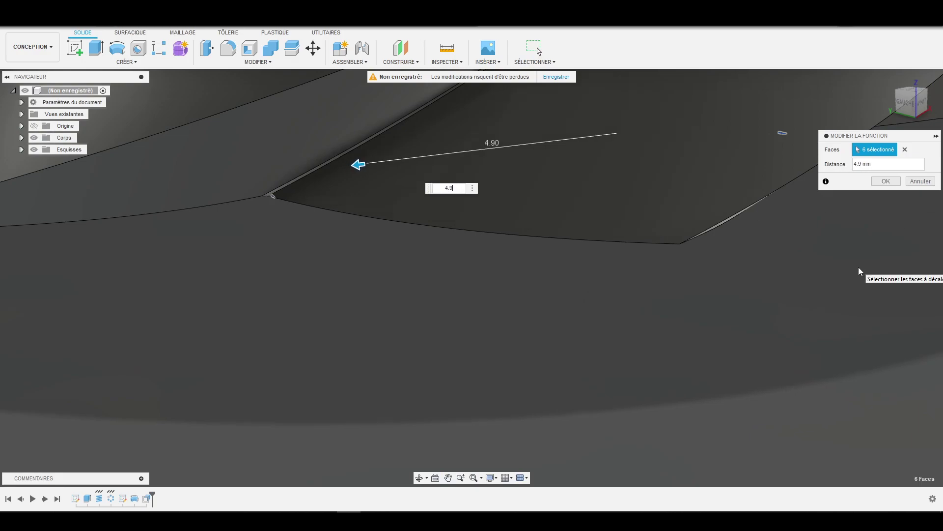
{"action": "key", "text": "Return"}
Measure the length of the tiny vertical edge left between two coils at the screw's base
{"action": "scroll", "coordinate": [541, 279], "scroll_direction": "down", "scroll_amount": 3}
{"action": "scroll", "coordinate": [479, 275], "scroll_direction": "up", "scroll_amount": 4}
{"action": "middle_click_drag", "start_coordinate": [453, 270], "coordinate": [480, 222], "text": "shift"}
{"action": "scroll", "coordinate": [457, 273], "scroll_direction": "down", "scroll_amount": 2}
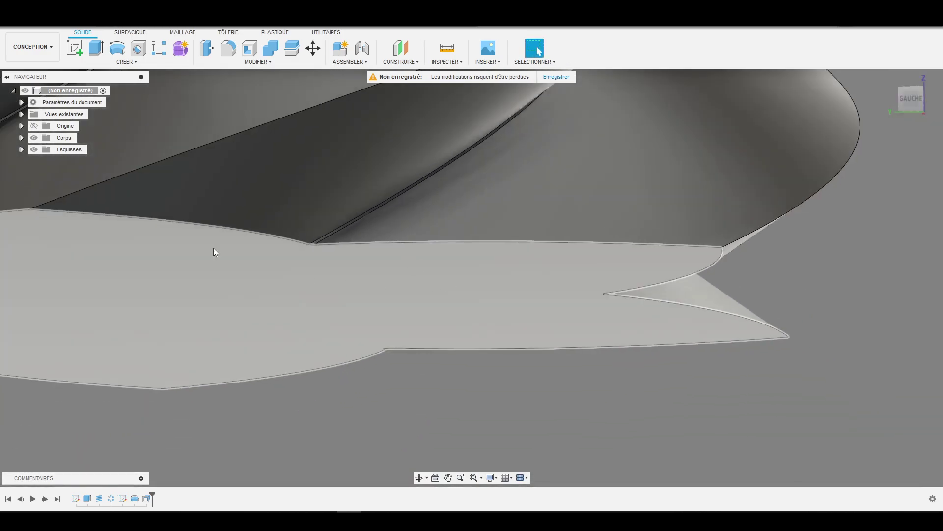
{"action": "scroll", "coordinate": [264, 264], "scroll_direction": "up", "scroll_amount": 5}
{"action": "scroll", "coordinate": [492, 273], "scroll_direction": "up", "scroll_amount": 3}
{"action": "middle_click_drag", "start_coordinate": [757, 289], "coordinate": [657, 293]}
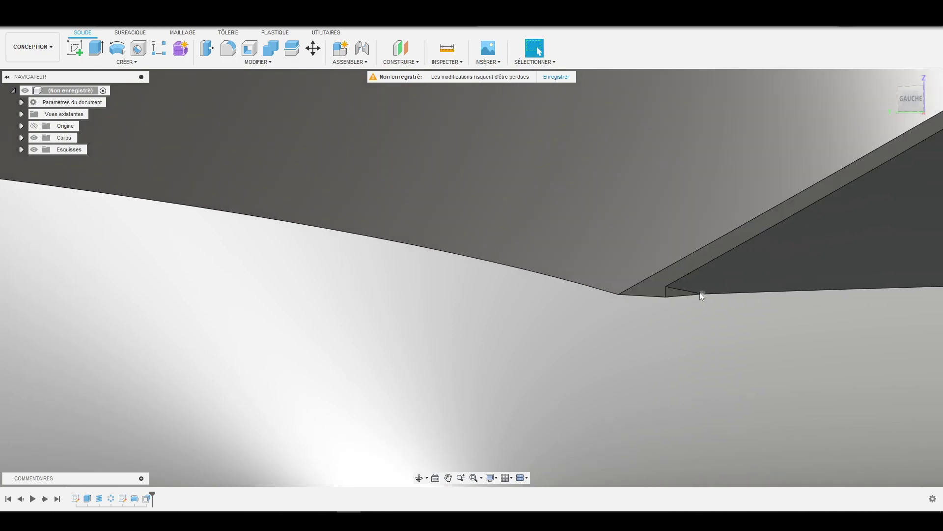
{"action": "scroll", "coordinate": [688, 292], "scroll_direction": "up", "scroll_amount": 1}
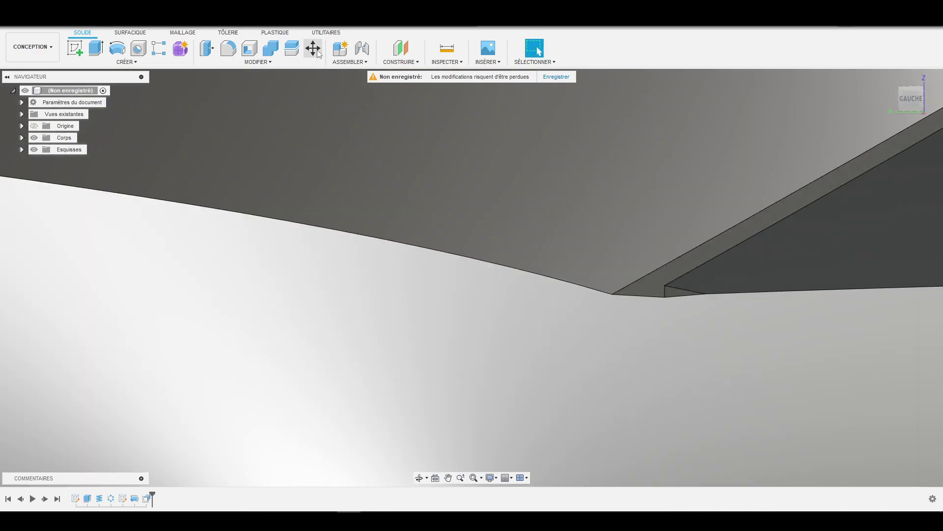
{"action": "left_click", "coordinate": [443, 51]}
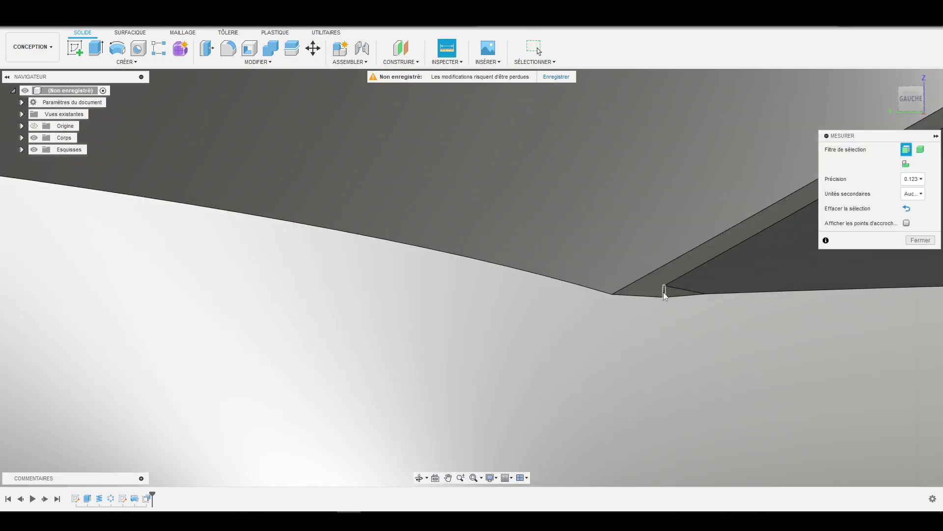
{"action": "left_click", "coordinate": [665, 292]}
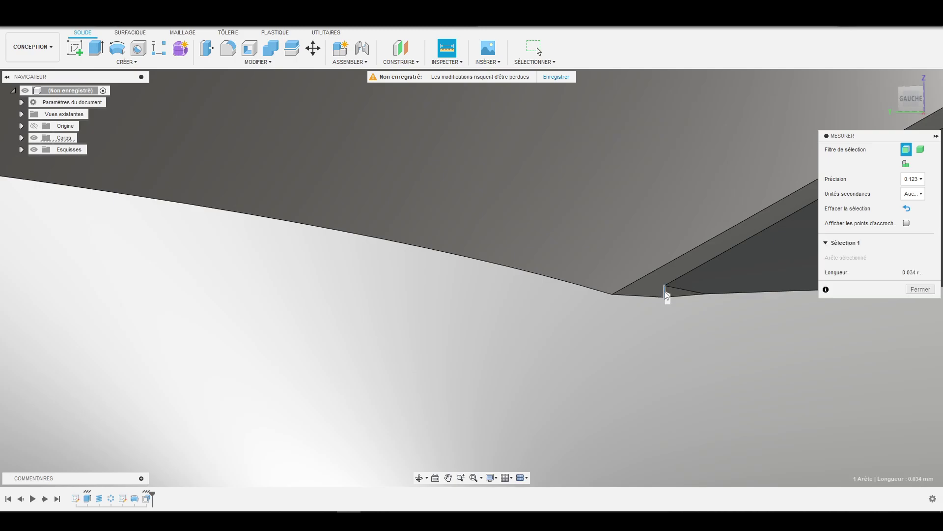
{"action": "left_click", "coordinate": [920, 289]}
Examine the whole screw from its base to its rounded top
{"action": "scroll", "coordinate": [558, 299], "scroll_direction": "down", "scroll_amount": 10}
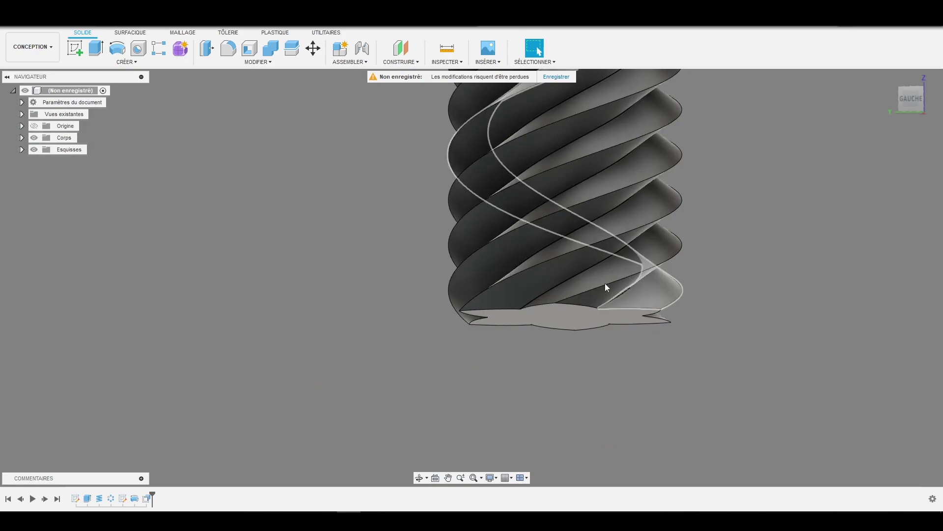
{"action": "middle_click_drag", "start_coordinate": [764, 221], "coordinate": [728, 251], "text": "shift"}
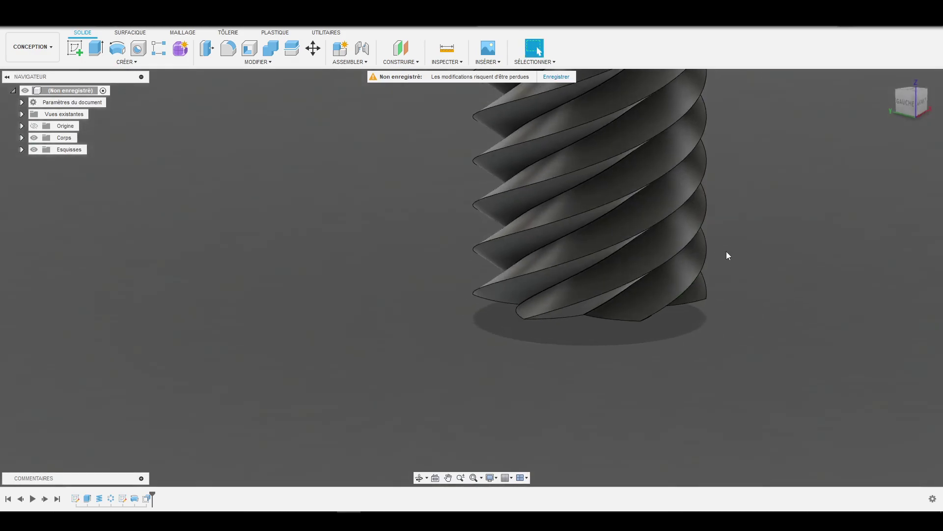
{"action": "scroll", "coordinate": [688, 280], "scroll_direction": "down", "scroll_amount": 4}
{"action": "middle_click_drag", "start_coordinate": [631, 179], "coordinate": [648, 240]}
{"action": "scroll", "coordinate": [618, 293], "scroll_direction": "up", "scroll_amount": 2}
{"action": "middle_click_drag", "start_coordinate": [618, 293], "coordinate": [358, 268]}
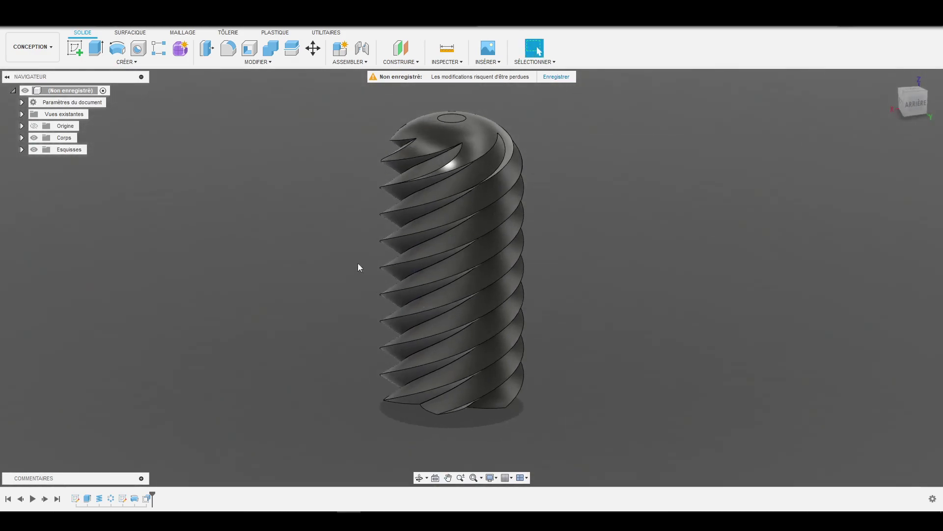
Sketch a 40 mm diameter circle centred on the origin on the horizontal plane at the screw's base
{"action": "left_click", "coordinate": [75, 47]}
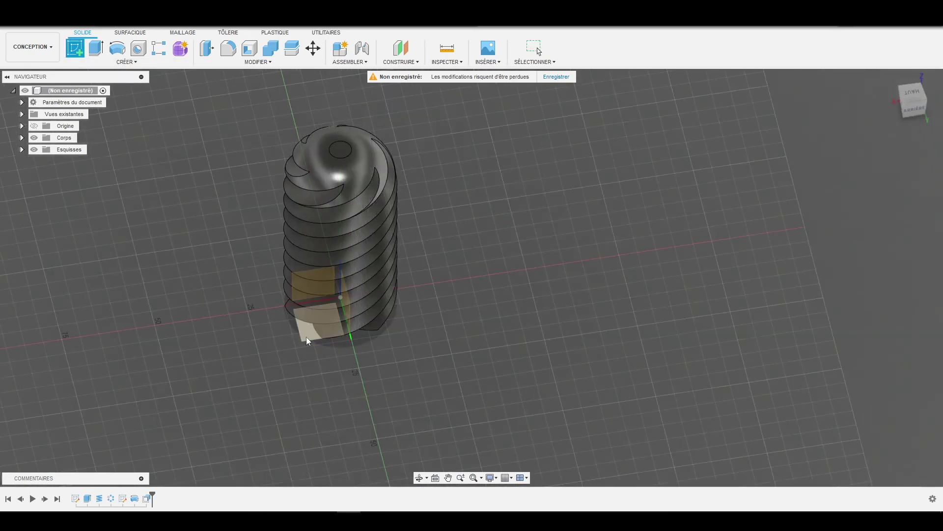
{"action": "left_click", "coordinate": [305, 340]}
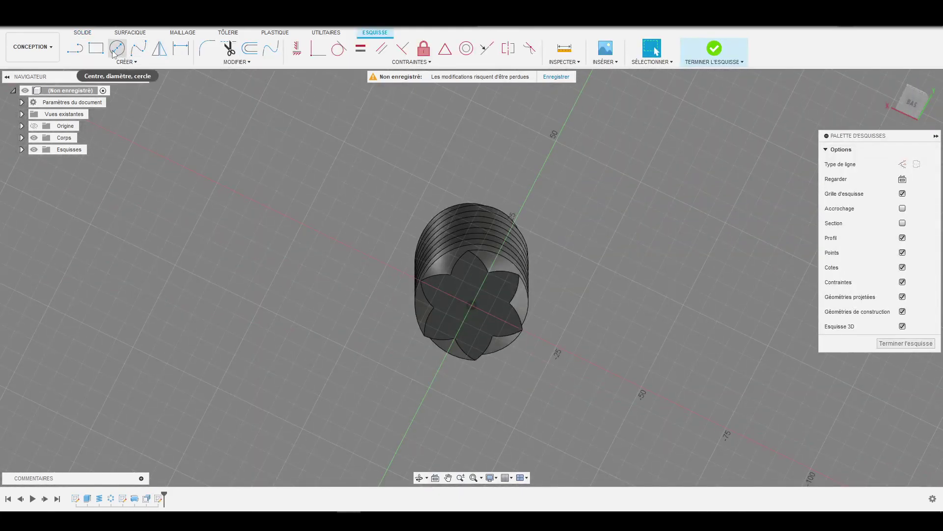
{"action": "left_click", "coordinate": [114, 51]}
{"action": "left_click", "coordinate": [912, 106]}
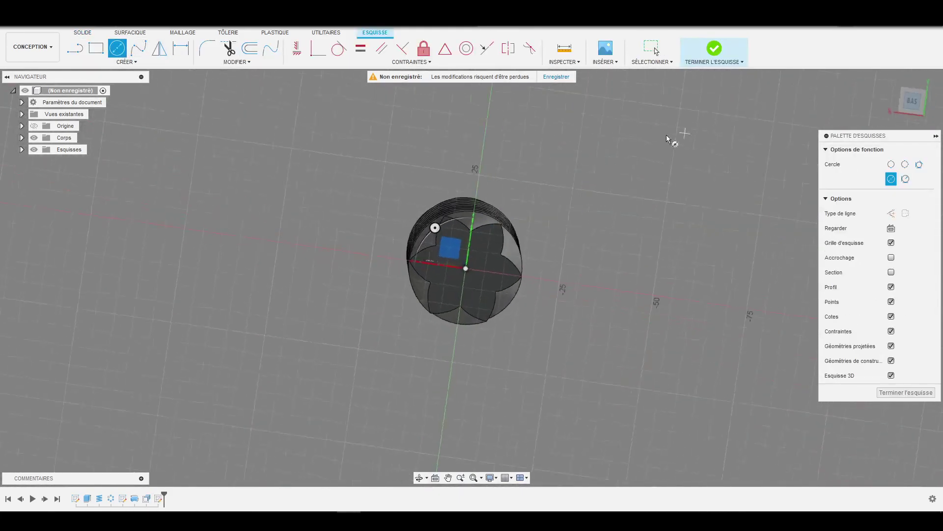
{"action": "left_click", "coordinate": [459, 253]}
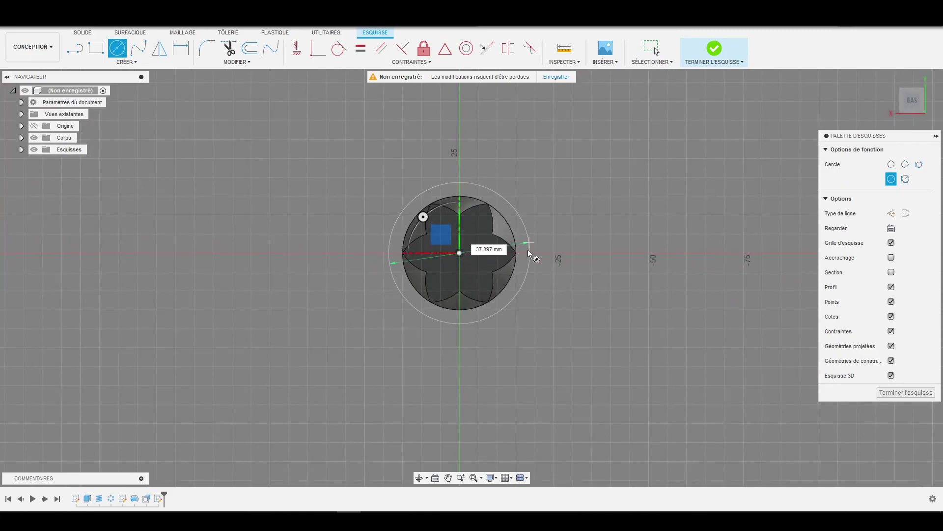
{"action": "type", "text": "40"}
{"action": "key", "text": "Return"}
{"action": "key", "text": "Escape"}
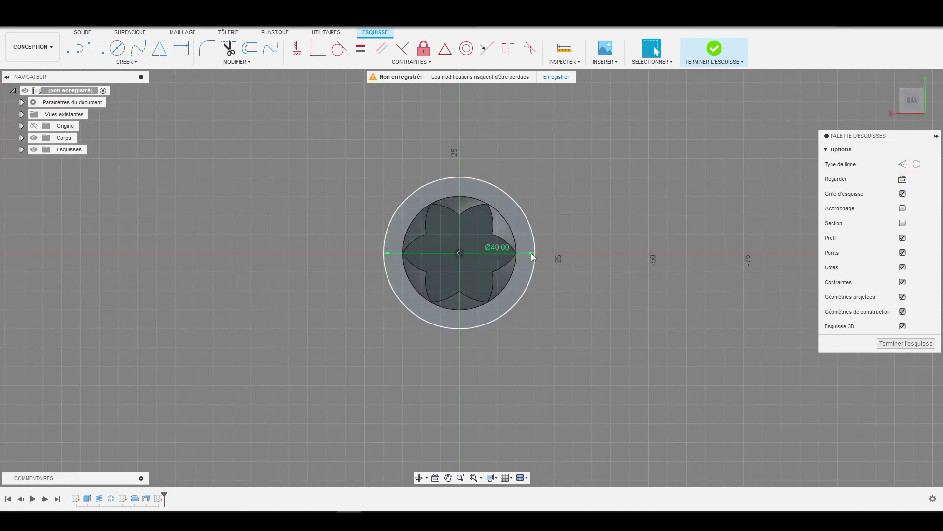
{"action": "left_click", "coordinate": [714, 48]}
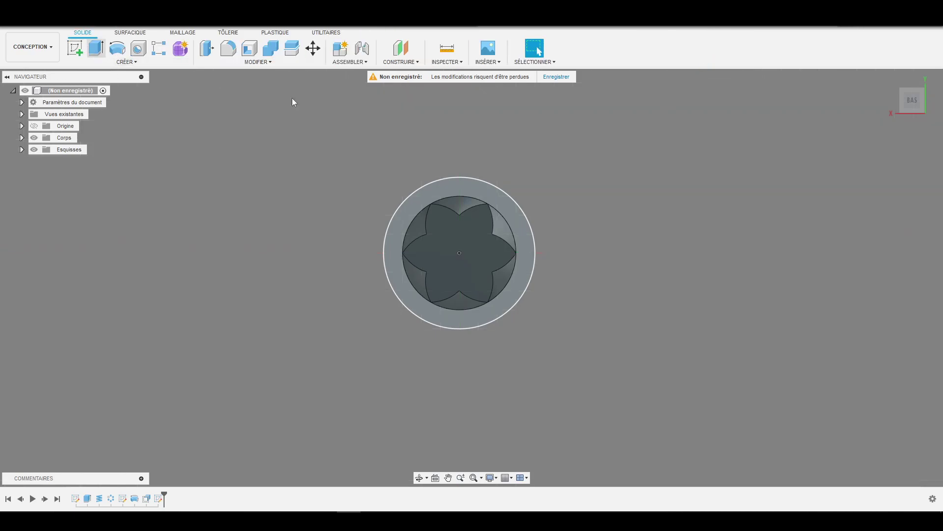
Extrude the circle 15 mm downward from the screw's base as a new body
{"action": "key", "text": "e"}
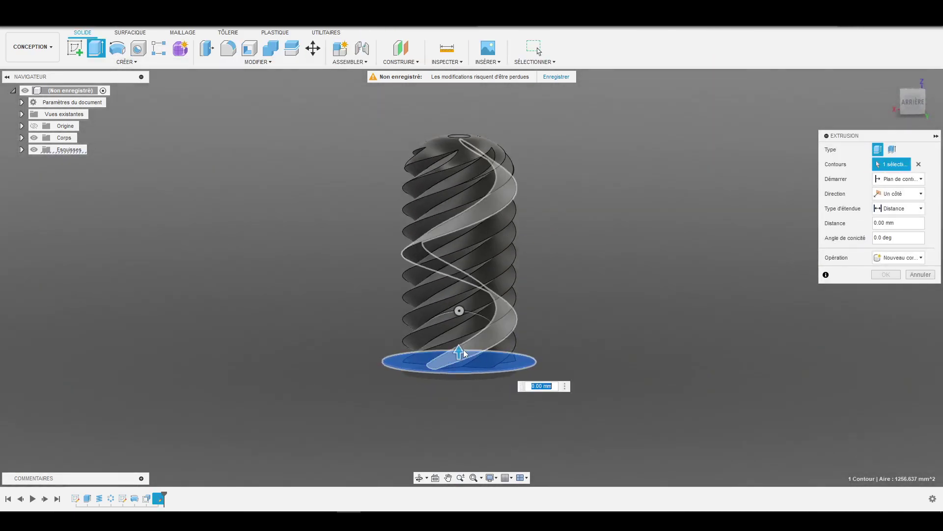
{"action": "left_click_drag", "start_coordinate": [465, 353], "coordinate": [455, 413]}
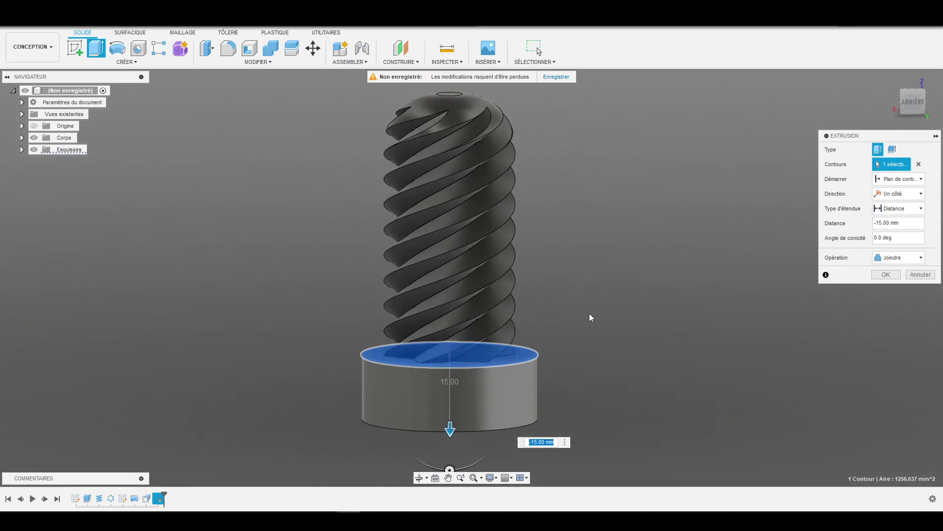
{"action": "middle_click_drag", "start_coordinate": [590, 315], "coordinate": [615, 317], "text": "shift"}
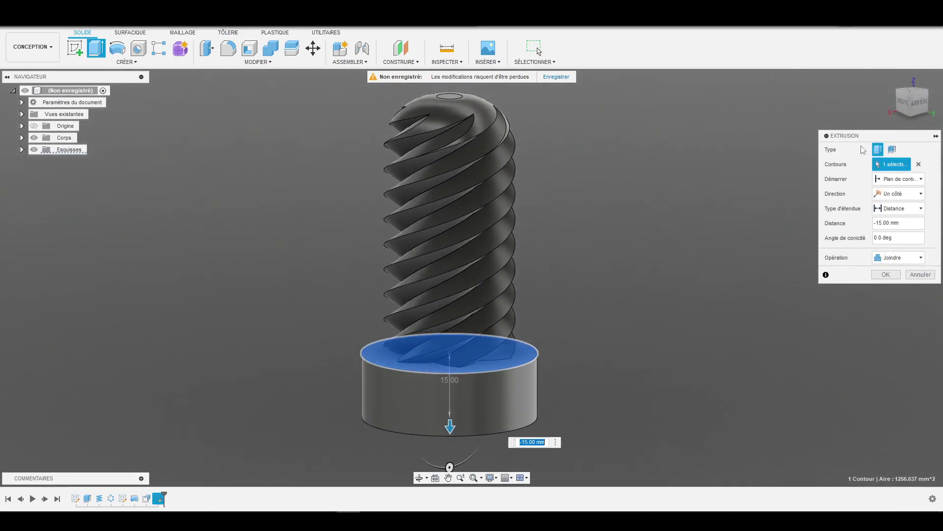
{"action": "left_click", "coordinate": [895, 258]}
{"action": "left_click", "coordinate": [897, 300]}
{"action": "left_click", "coordinate": [887, 275]}
Chamfer the upper and lower outer edges of the cylindrical head by 1 mm
{"action": "scroll", "coordinate": [552, 341], "scroll_direction": "up", "scroll_amount": 3}
{"action": "middle_click_drag", "start_coordinate": [552, 341], "coordinate": [510, 225], "text": "shift"}
{"action": "left_click", "coordinate": [258, 62]}
{"action": "left_click", "coordinate": [224, 95]}
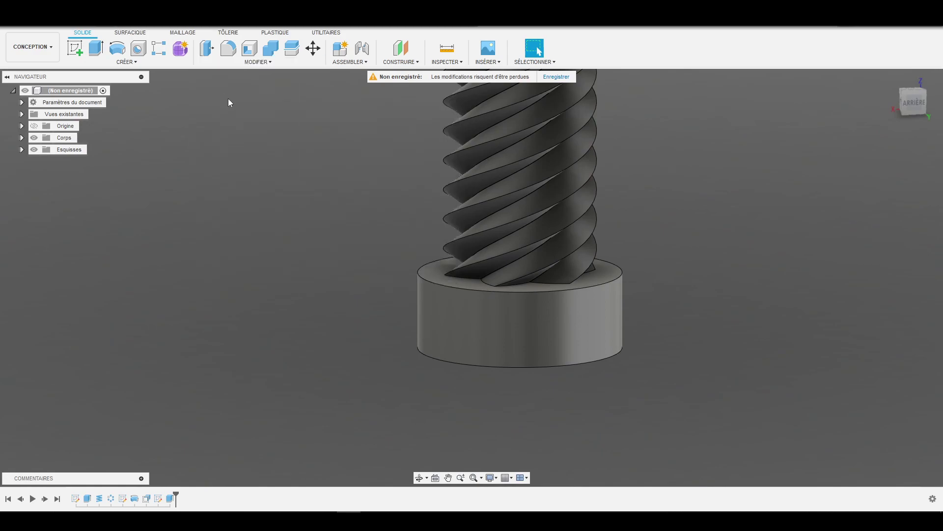
{"action": "left_click", "coordinate": [620, 278]}
{"action": "left_click", "coordinate": [610, 356]}
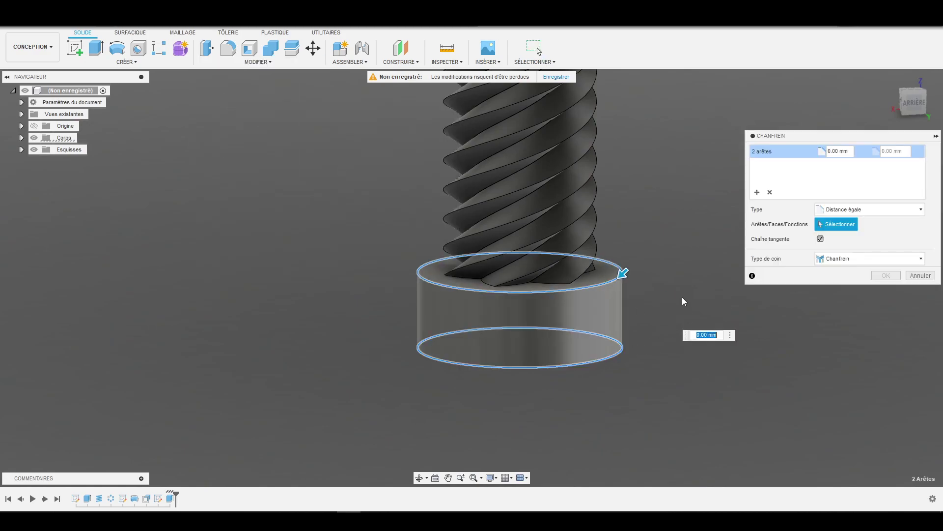
{"action": "type", "text": "1"}
{"action": "key", "text": "Return"}
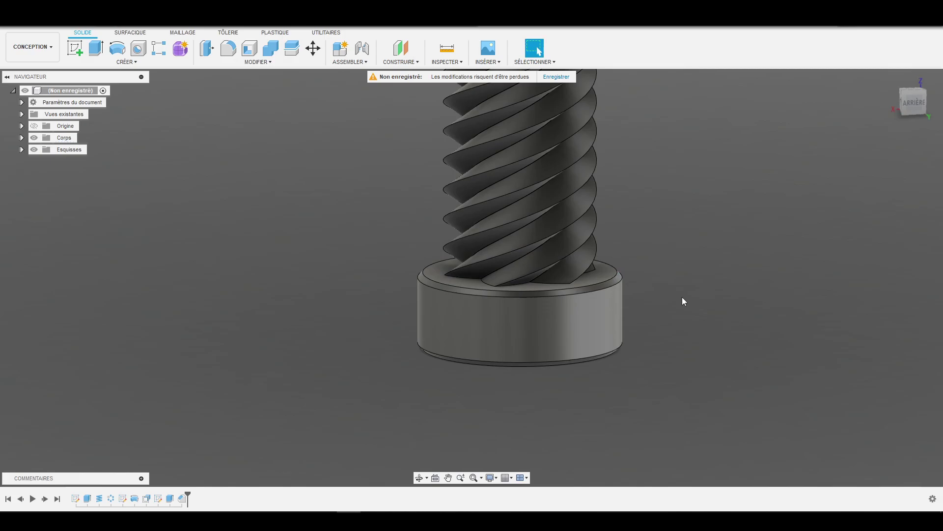
Edit the head's chamfer feature and increase its distance for a wider bevel on both edges
{"action": "scroll", "coordinate": [507, 347], "scroll_direction": "down", "scroll_amount": 4}
{"action": "scroll", "coordinate": [609, 276], "scroll_direction": "up", "scroll_amount": 3}
{"action": "middle_click_drag", "start_coordinate": [672, 298], "coordinate": [682, 301], "text": "shift"}
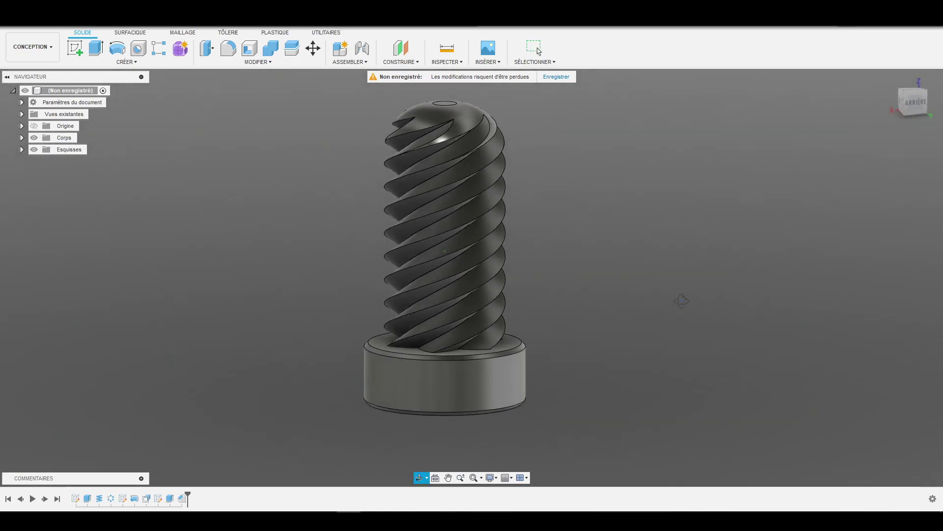
{"action": "double_click", "coordinate": [183, 499]}
{"action": "key", "text": "Return"}
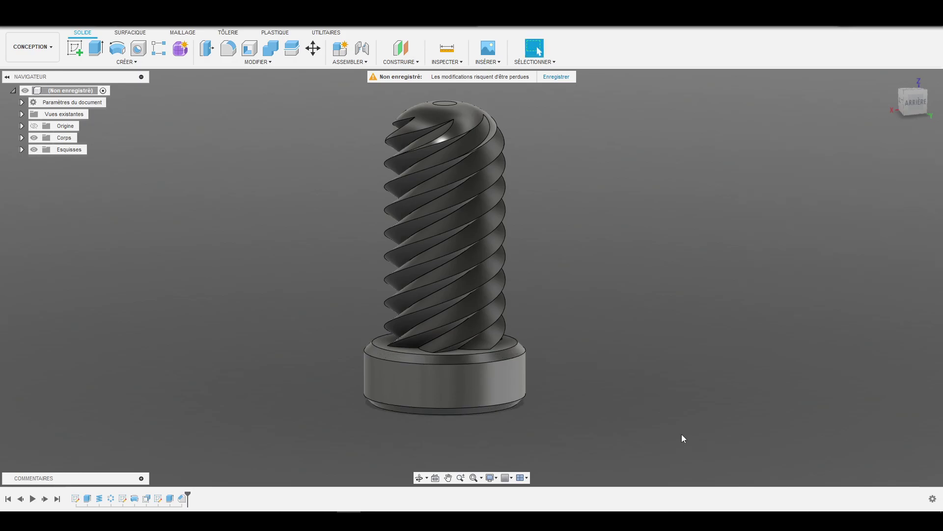
Examine the screw and its chamfered head from several sides
{"action": "scroll", "coordinate": [605, 381], "scroll_direction": "down", "scroll_amount": 2}
{"action": "scroll", "coordinate": [606, 382], "scroll_direction": "up", "scroll_amount": 3}
{"action": "middle_click_drag", "start_coordinate": [605, 381], "coordinate": [649, 349], "text": "shift"}
{"action": "scroll", "coordinate": [585, 346], "scroll_direction": "down", "scroll_amount": 4}
{"action": "scroll", "coordinate": [579, 316], "scroll_direction": "up", "scroll_amount": 3}
{"action": "middle_click_drag", "start_coordinate": [434, 328], "coordinate": [632, 325], "text": "shift"}
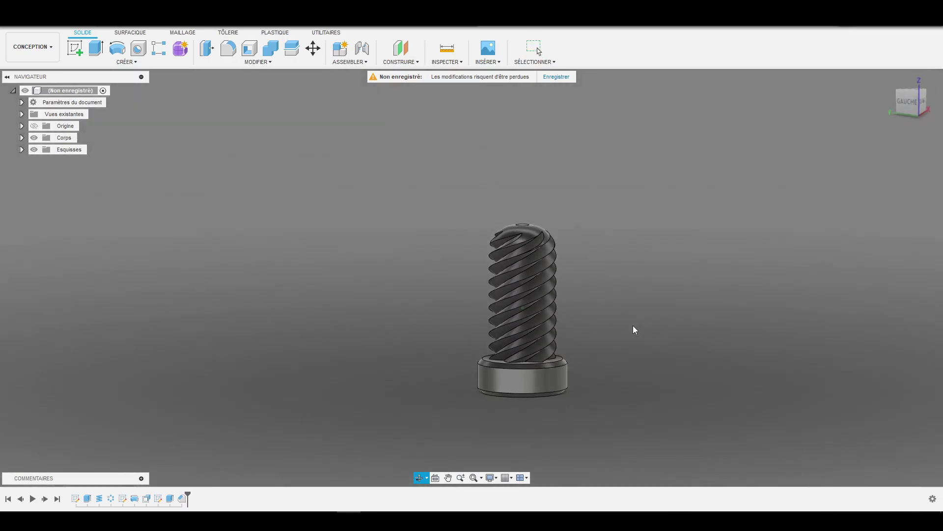
{"action": "scroll", "coordinate": [526, 366], "scroll_direction": "down", "scroll_amount": 2}
{"action": "scroll", "coordinate": [524, 364], "scroll_direction": "up", "scroll_amount": 3}
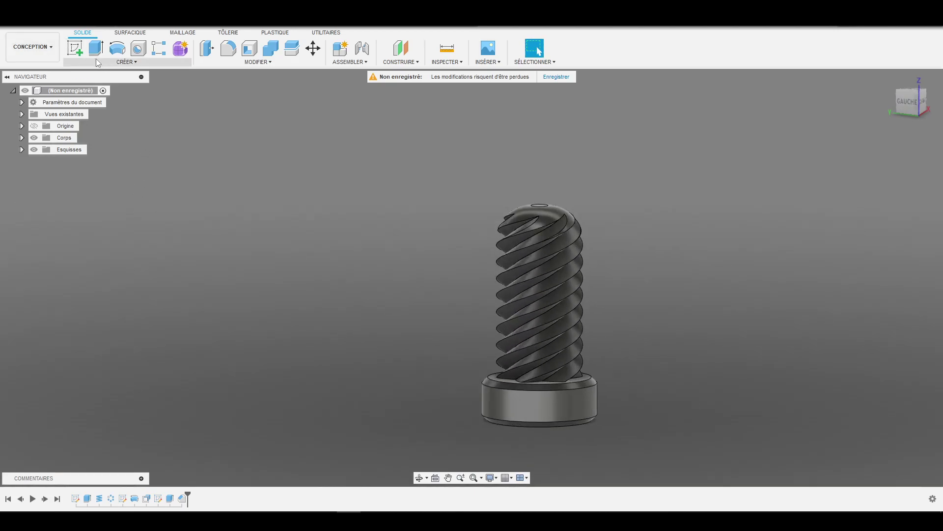
Duplicate the chamfered head body and move the copy up to about mid-height of the screw
{"action": "left_click", "coordinate": [22, 138]}
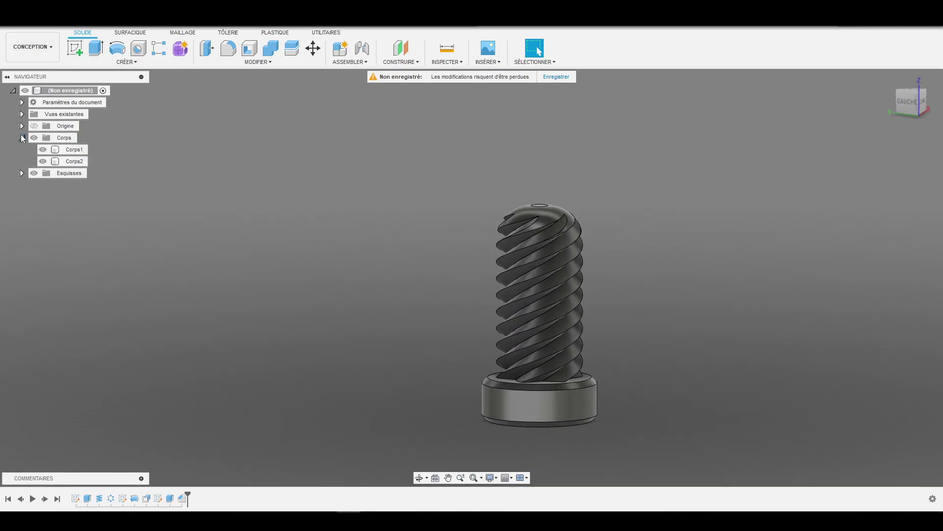
{"action": "left_click", "coordinate": [556, 388]}
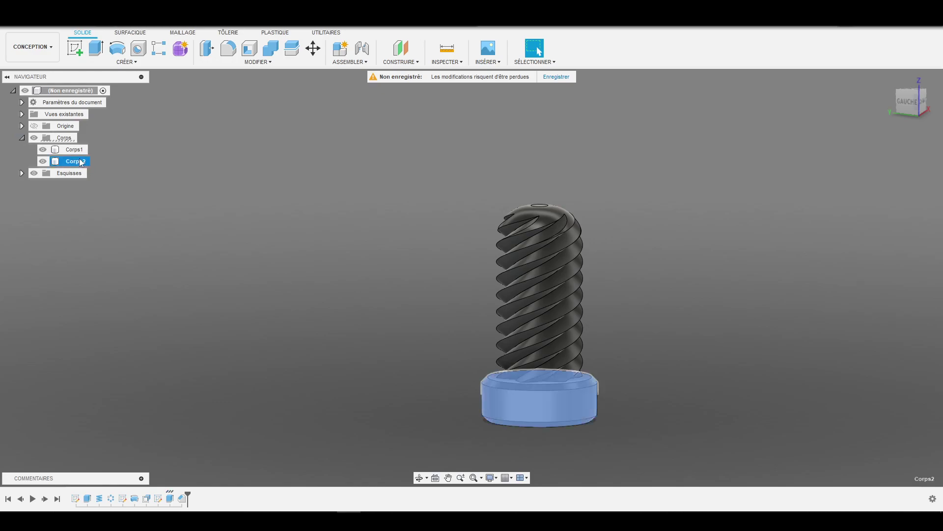
{"action": "key", "text": "ctrl+c"}
{"action": "key", "text": "ctrl+v"}
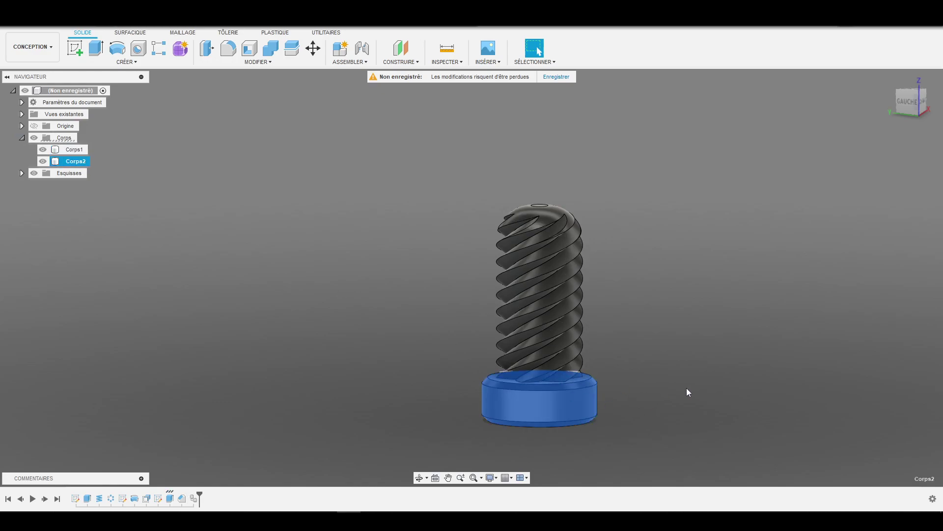
{"action": "left_click_drag", "start_coordinate": [567, 403], "coordinate": [564, 315]}
{"action": "left_click", "coordinate": [885, 329]}
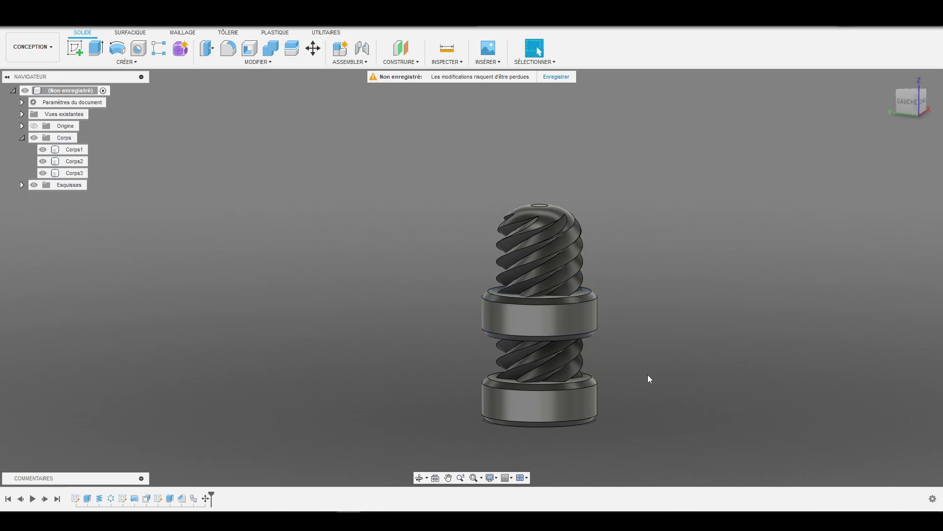
Hide the original head body at the screw's base, leaving the screw and the raised copy displayed
{"action": "key", "text": "F6"}
{"action": "middle_click_drag", "start_coordinate": [609, 415], "coordinate": [671, 369], "text": "shift"}
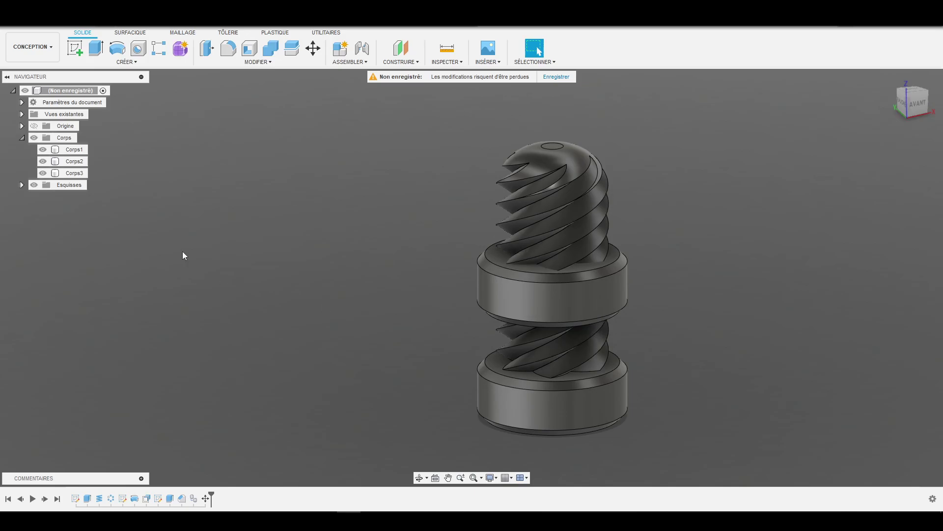
{"action": "left_click", "coordinate": [42, 161]}
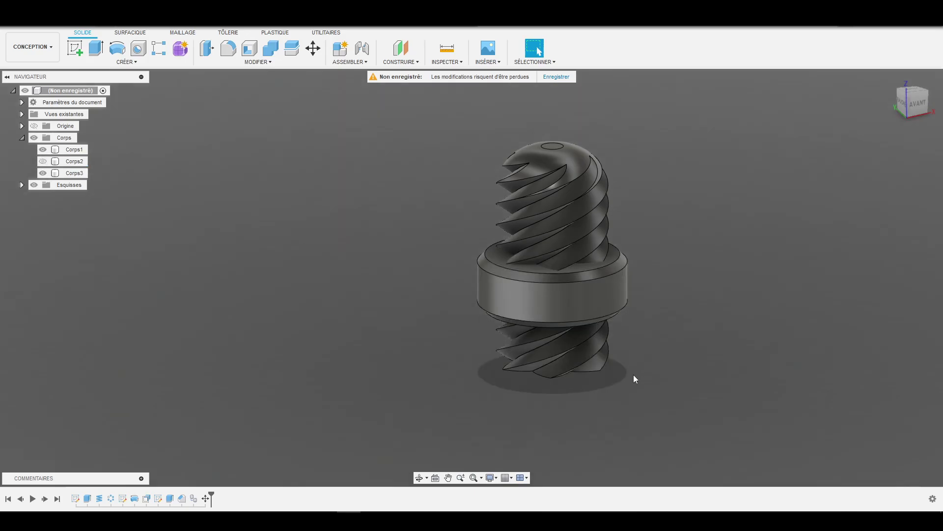
{"action": "scroll", "coordinate": [635, 373], "scroll_direction": "up", "scroll_amount": 2}
{"action": "mouse_move", "coordinate": [613, 373]}
{"action": "middle_mouse_down", "text": "shift"}
{"action": "mouse_move", "coordinate": [648, 357]}
{"action": "mouse_move", "coordinate": [609, 385]}
{"action": "middle_mouse_up", "text": "shift"}
{"action": "scroll", "coordinate": [343, 366], "scroll_direction": "down", "scroll_amount": 2}
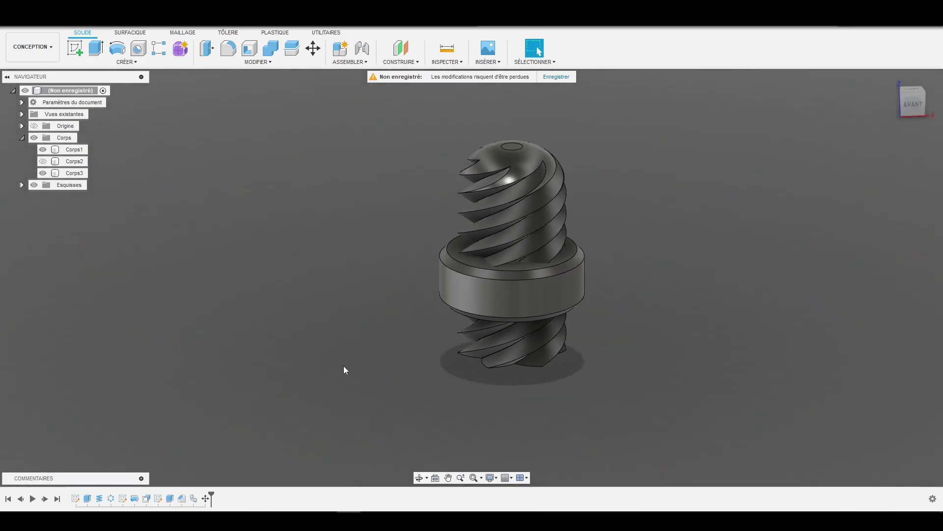
Cut the screw body out of the raised ring with Combine, keeping the tool body
{"action": "left_click", "coordinate": [272, 49]}
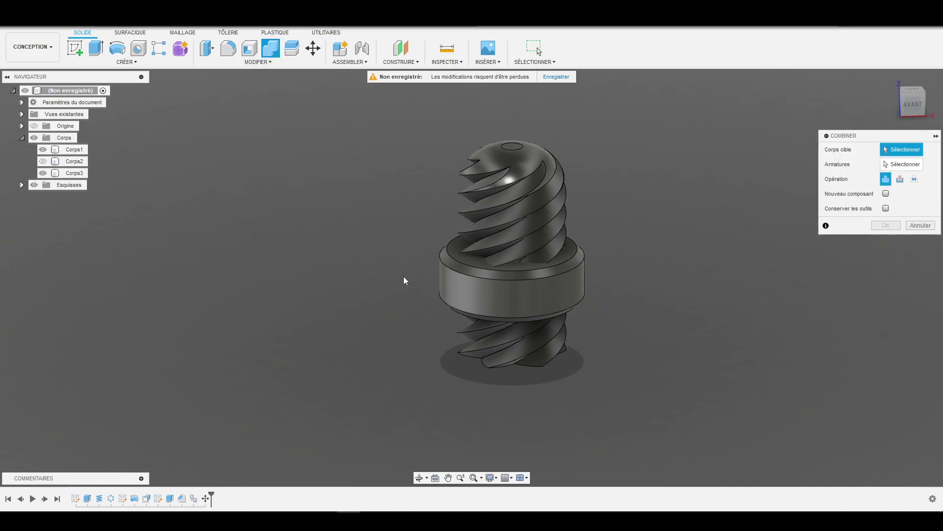
{"action": "left_click", "coordinate": [455, 284]}
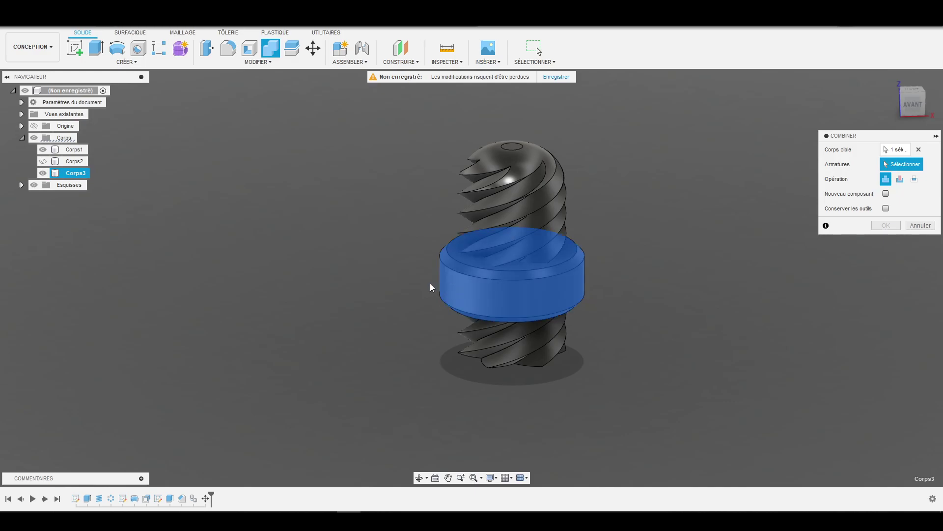
{"action": "scroll", "coordinate": [297, 313], "scroll_direction": "down", "scroll_amount": 3}
{"action": "scroll", "coordinate": [297, 312], "scroll_direction": "up", "scroll_amount": 4}
{"action": "middle_click_drag", "start_coordinate": [662, 246], "coordinate": [604, 262]}
{"action": "left_click", "coordinate": [463, 263]}
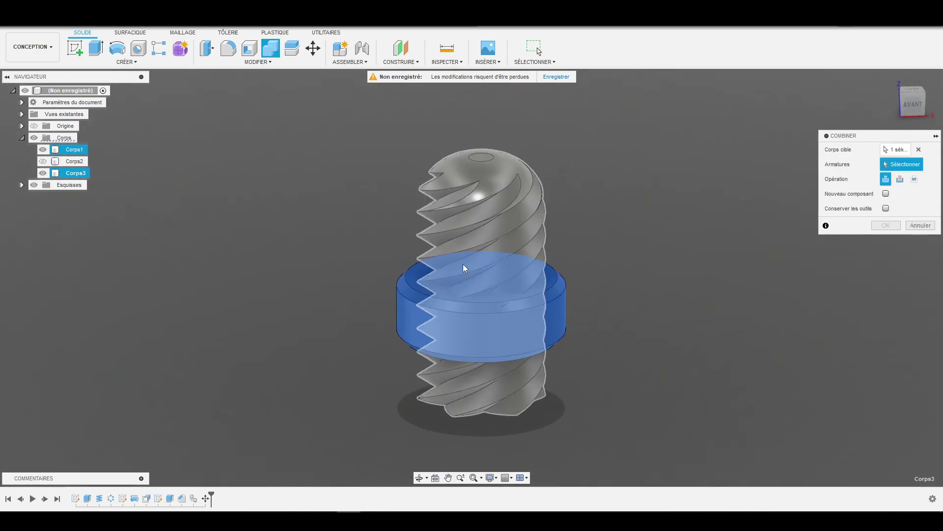
{"action": "left_click", "coordinate": [505, 207]}
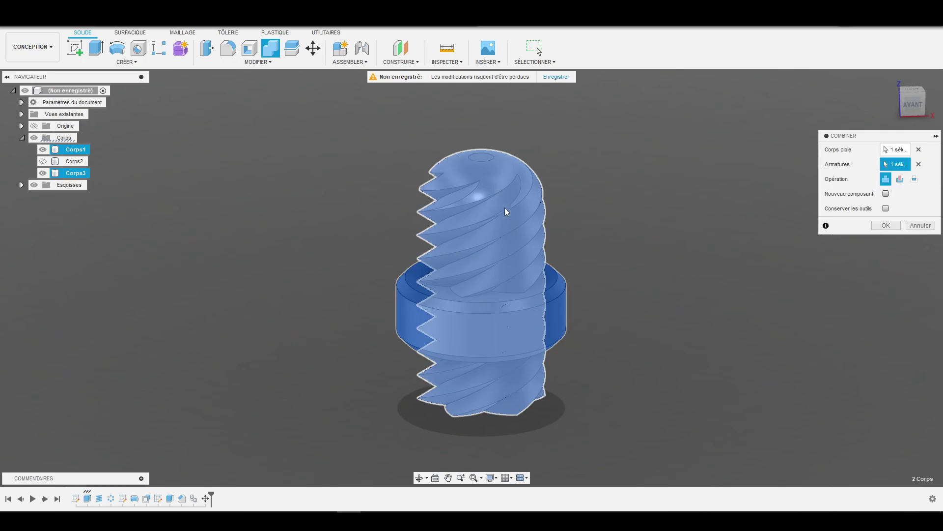
{"action": "left_click", "coordinate": [899, 179]}
{"action": "middle_click_drag", "start_coordinate": [613, 236], "coordinate": [623, 276], "text": "shift"}
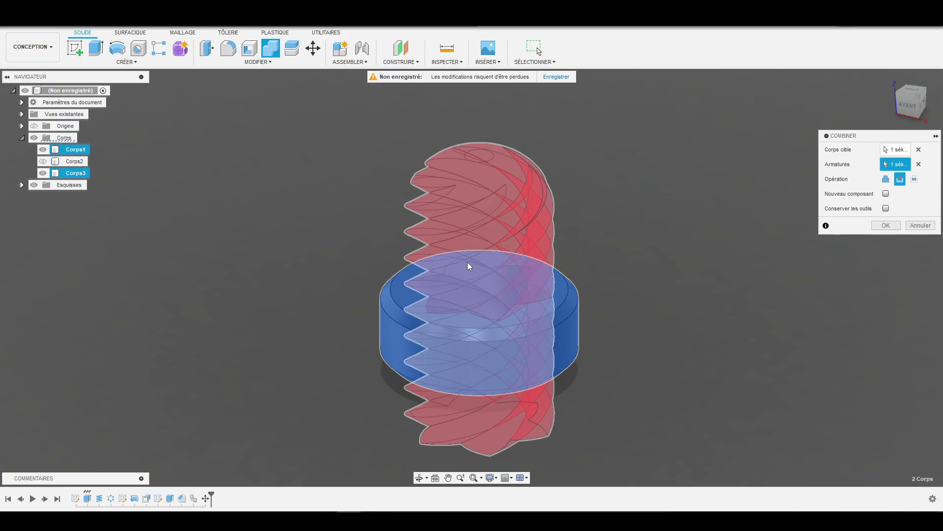
{"action": "left_click", "coordinate": [886, 208]}
{"action": "left_click", "coordinate": [885, 226]}
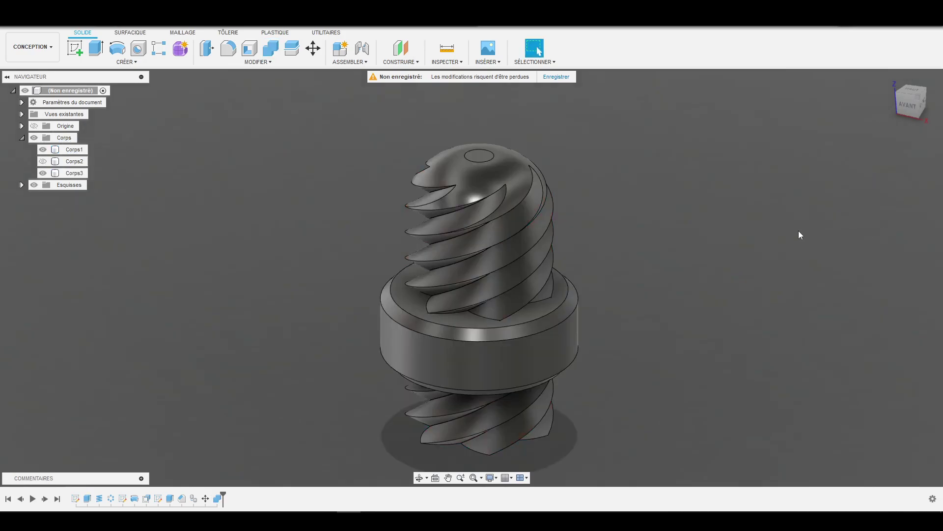
Hide the screw body and inspect the thin strip between the nut's internal thread faces
{"action": "left_click", "coordinate": [44, 150]}
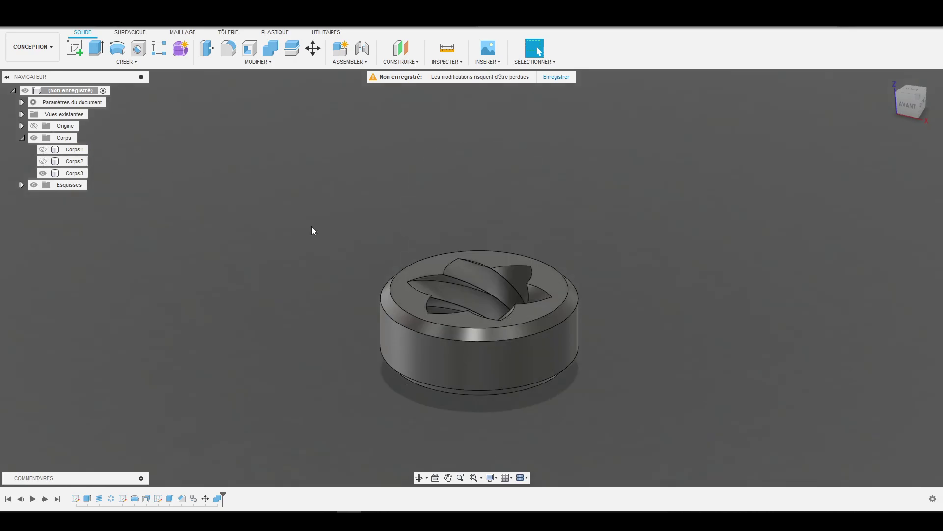
{"action": "scroll", "coordinate": [476, 254], "scroll_direction": "up", "scroll_amount": 5}
{"action": "middle_click_drag", "start_coordinate": [444, 284], "coordinate": [452, 280], "text": "shift"}
{"action": "scroll", "coordinate": [444, 274], "scroll_direction": "up", "scroll_amount": 10}
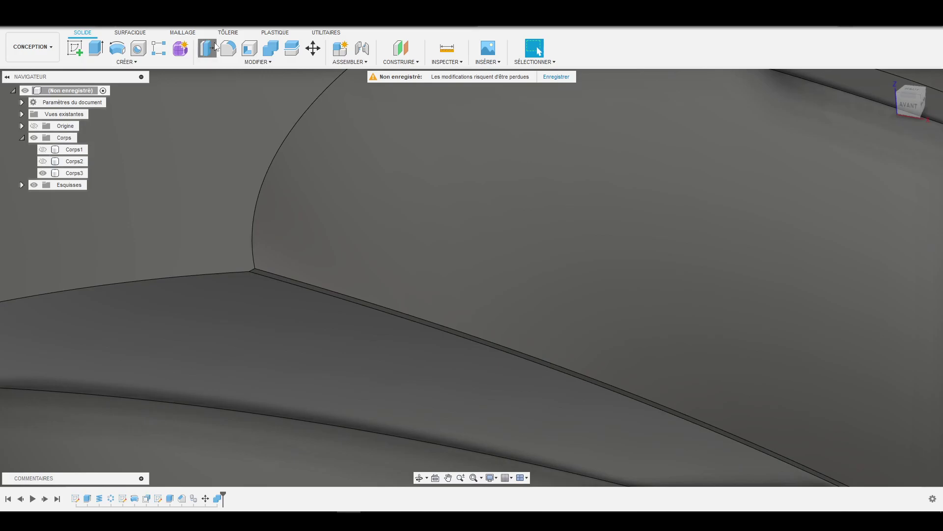
Start a face offset on the nut's internal thread, selecting a groove flank, its thin strip and the adjoining flank
{"action": "left_click", "coordinate": [214, 47]}
{"action": "scroll", "coordinate": [227, 244], "scroll_direction": "down", "scroll_amount": 6}
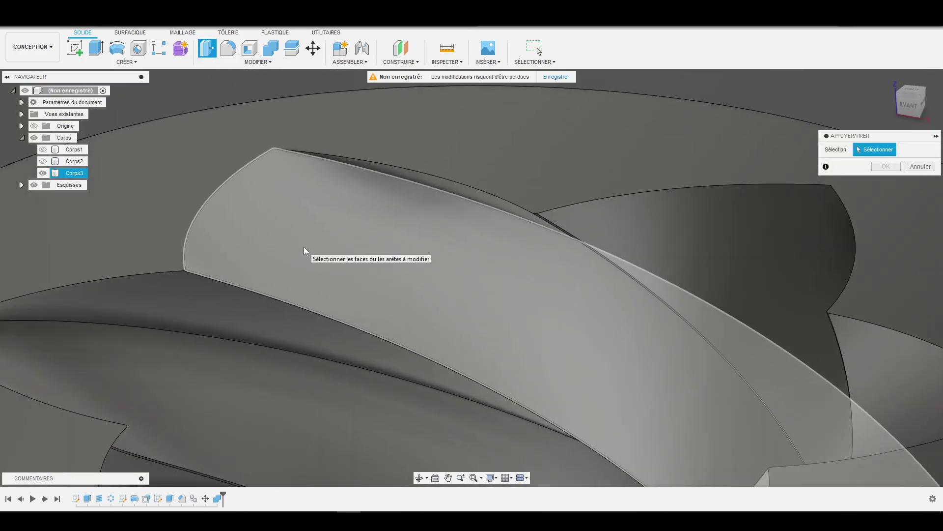
{"action": "left_click", "coordinate": [303, 247]}
{"action": "scroll", "coordinate": [238, 280], "scroll_direction": "up", "scroll_amount": 5}
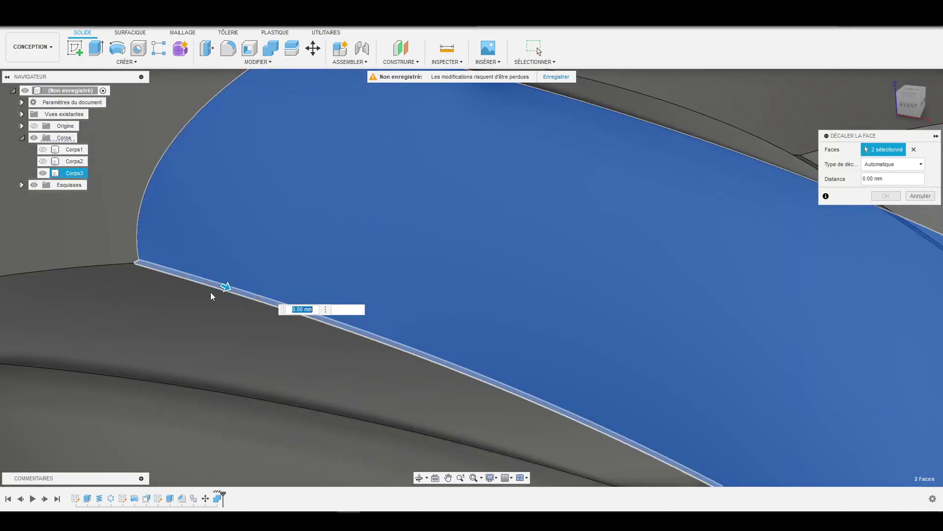
{"action": "left_click", "coordinate": [215, 291]}
{"action": "scroll", "coordinate": [217, 290], "scroll_direction": "down", "scroll_amount": 6}
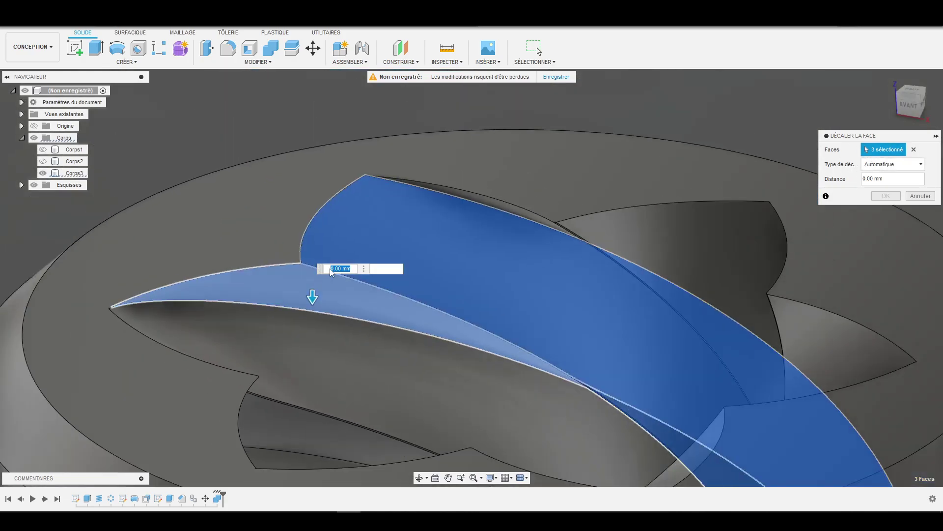
Add the second and third internal grooves' flanks and thin strips to the face offset selection, nine faces in all
{"action": "middle_click_drag", "start_coordinate": [565, 315], "coordinate": [596, 265], "text": "shift"}
{"action": "left_click", "coordinate": [573, 220]}
{"action": "scroll", "coordinate": [609, 208], "scroll_direction": "up", "scroll_amount": 6}
{"action": "left_click", "coordinate": [526, 227]}
{"action": "left_click", "coordinate": [541, 207]}
{"action": "scroll", "coordinate": [193, 264], "scroll_direction": "down", "scroll_amount": 3}
{"action": "middle_click_drag", "start_coordinate": [199, 248], "coordinate": [388, 265], "text": "shift"}
{"action": "left_click", "coordinate": [397, 299]}
{"action": "scroll", "coordinate": [411, 290], "scroll_direction": "up", "scroll_amount": 4}
{"action": "scroll", "coordinate": [441, 268], "scroll_direction": "up", "scroll_amount": 3}
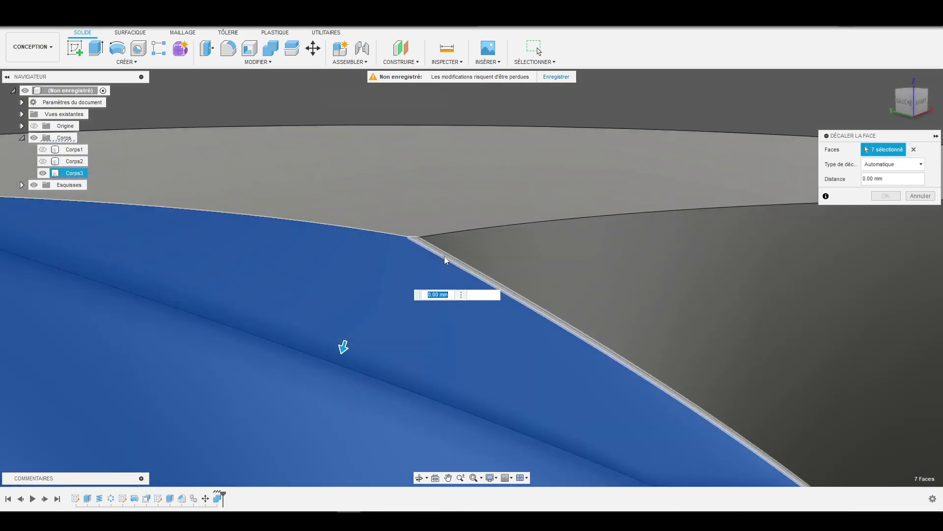
{"action": "left_click", "coordinate": [445, 256]}
{"action": "left_click", "coordinate": [479, 244]}
Extend the face offset selection with both flanks and the thin strip of the fourth and fifth internal grooves
{"action": "scroll", "coordinate": [244, 270], "scroll_direction": "down", "scroll_amount": 4}
{"action": "middle_click_drag", "start_coordinate": [243, 270], "coordinate": [651, 315], "text": "shift"}
{"action": "left_click", "coordinate": [552, 310]}
{"action": "scroll", "coordinate": [551, 310], "scroll_direction": "up", "scroll_amount": 6}
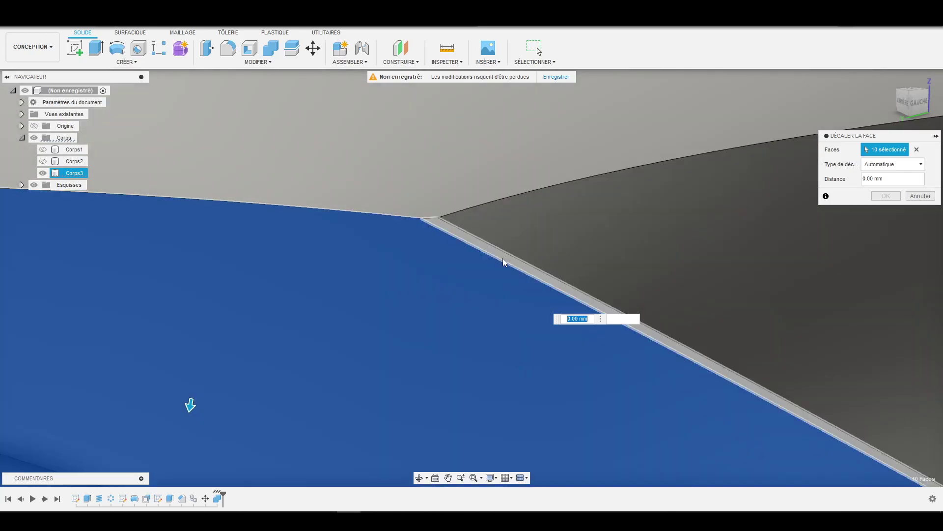
{"action": "left_click", "coordinate": [502, 258]}
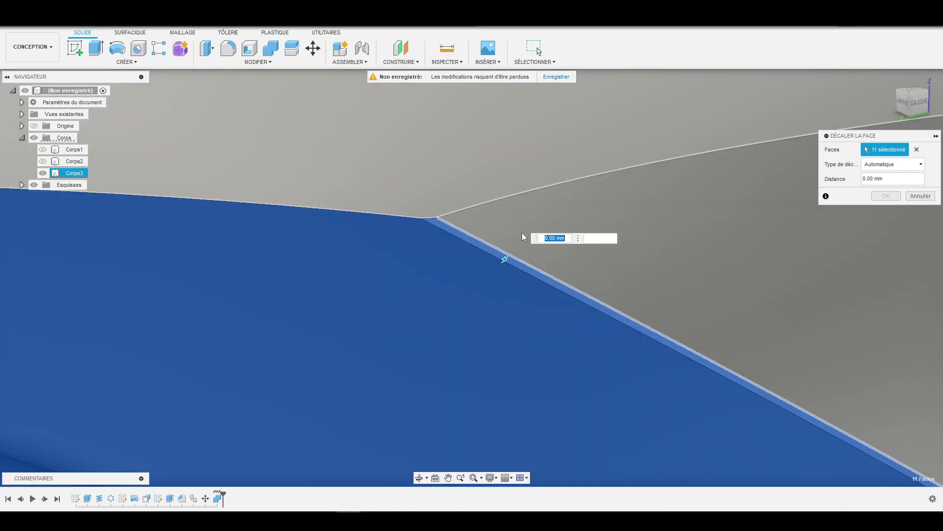
{"action": "left_click", "coordinate": [522, 236]}
{"action": "scroll", "coordinate": [170, 273], "scroll_direction": "down", "scroll_amount": 5}
{"action": "middle_click_drag", "start_coordinate": [220, 281], "coordinate": [707, 276], "text": "shift"}
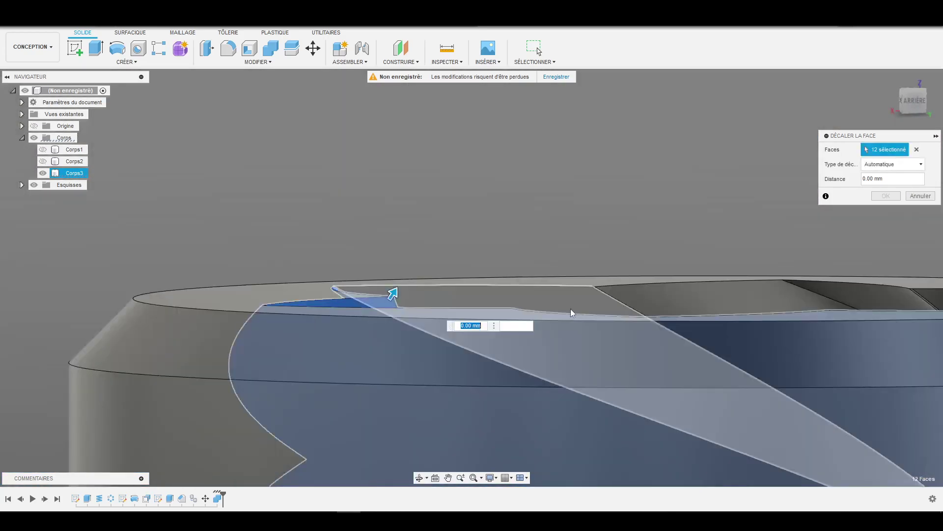
{"action": "left_click", "coordinate": [570, 309]}
{"action": "scroll", "coordinate": [620, 289], "scroll_direction": "down", "scroll_amount": 3}
{"action": "scroll", "coordinate": [590, 302], "scroll_direction": "up", "scroll_amount": 8}
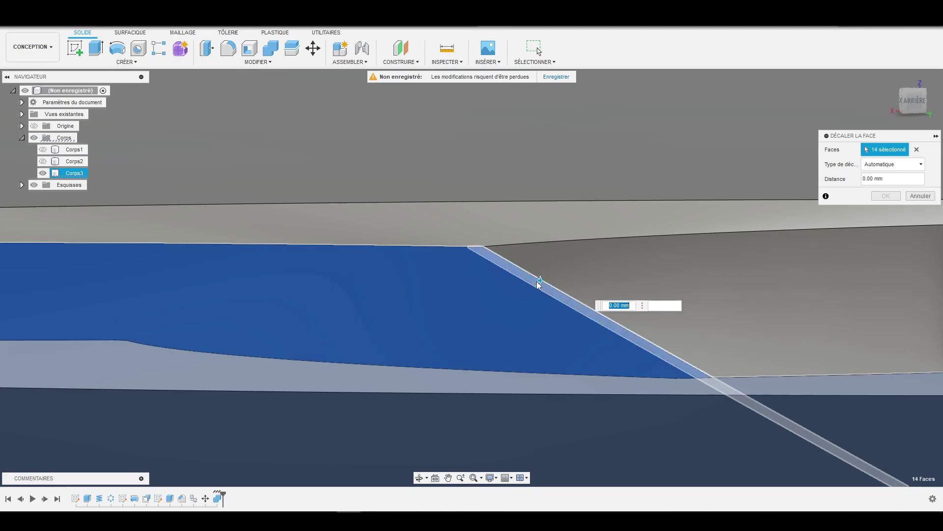
{"action": "left_click", "coordinate": [538, 282]}
{"action": "left_click", "coordinate": [579, 249]}
Select the sixth groove's flanks and thin strip and offset all 18 internal thread faces by -0.2 mm
{"action": "scroll", "coordinate": [354, 258], "scroll_direction": "down", "scroll_amount": 5}
{"action": "middle_click_drag", "start_coordinate": [346, 259], "coordinate": [595, 314], "text": "shift"}
{"action": "scroll", "coordinate": [595, 314], "scroll_direction": "down", "scroll_amount": 5}
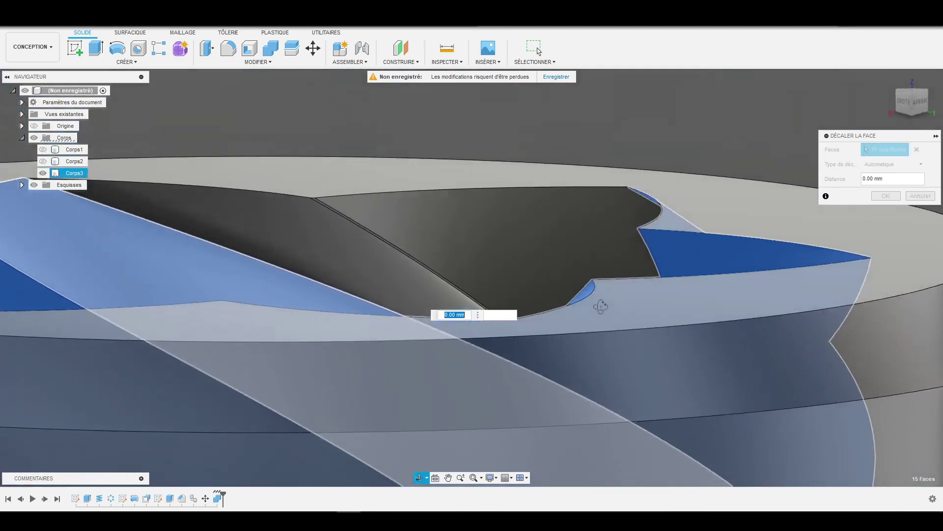
{"action": "scroll", "coordinate": [344, 231], "scroll_direction": "up", "scroll_amount": 8}
{"action": "left_click", "coordinate": [346, 213]}
{"action": "left_click", "coordinate": [343, 215]}
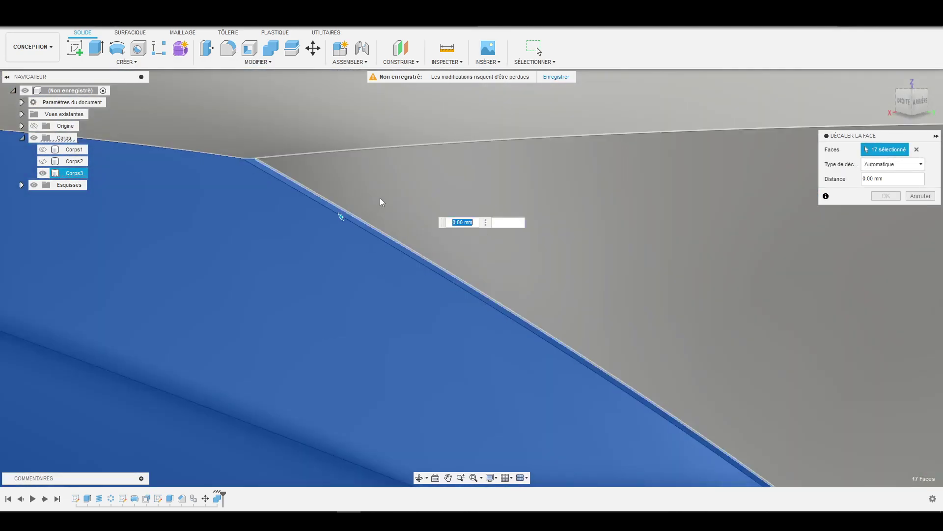
{"action": "left_click", "coordinate": [380, 199]}
{"action": "scroll", "coordinate": [443, 243], "scroll_direction": "down", "scroll_amount": 6}
{"action": "middle_click_drag", "start_coordinate": [520, 249], "coordinate": [515, 276], "text": "shift"}
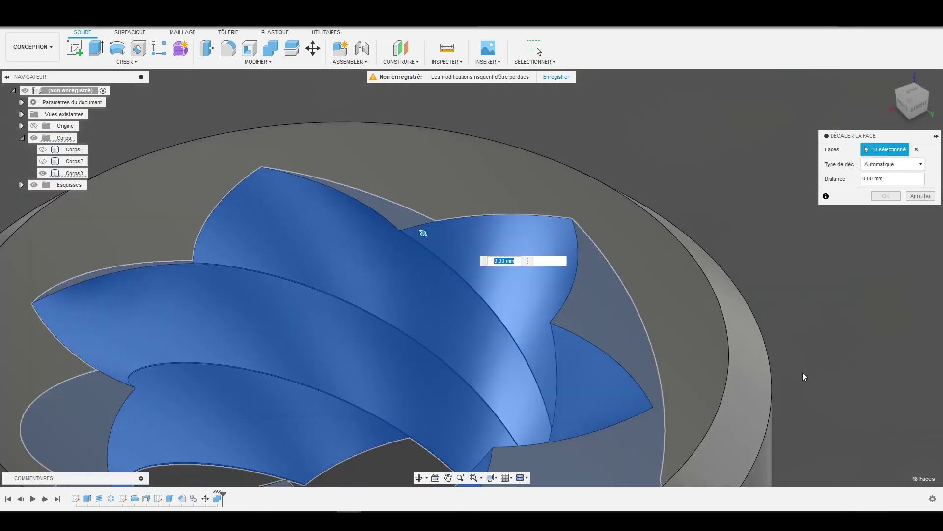
{"action": "type", "text": ".2"}
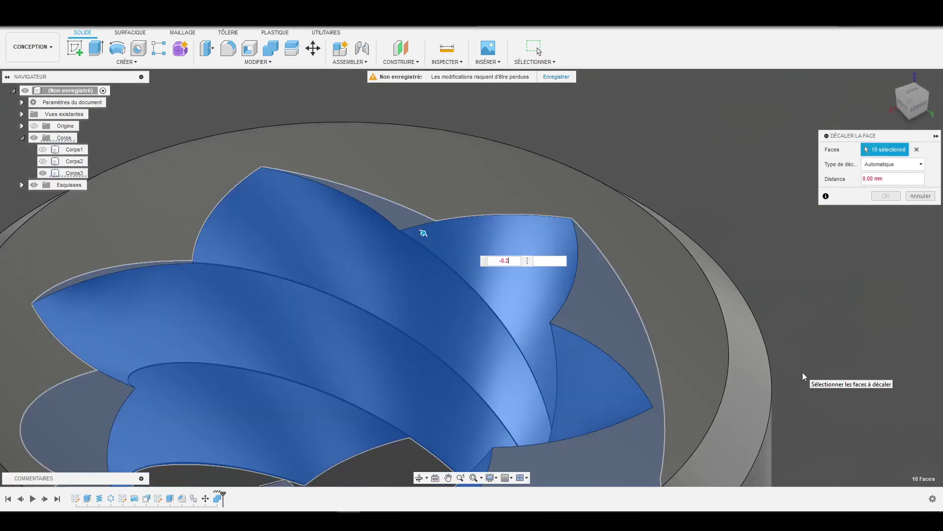
{"action": "key", "text": "Return"}
Show the screw body inside the nut again
{"action": "scroll", "coordinate": [498, 265], "scroll_direction": "down", "scroll_amount": 3}
{"action": "scroll", "coordinate": [499, 268], "scroll_direction": "up", "scroll_amount": 4}
{"action": "middle_click_drag", "start_coordinate": [501, 276], "coordinate": [487, 295], "text": "shift"}
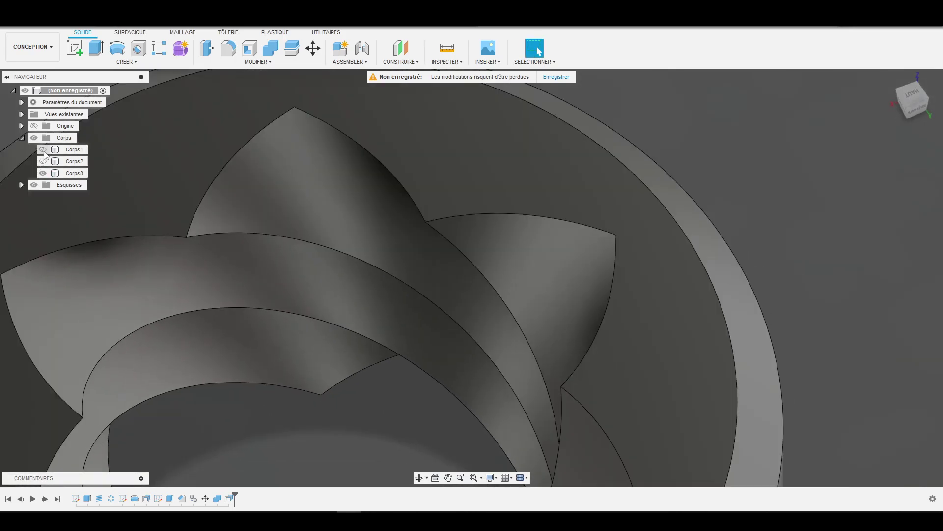
{"action": "left_click", "coordinate": [43, 150]}
{"action": "scroll", "coordinate": [637, 271], "scroll_direction": "down", "scroll_amount": 4}
{"action": "middle_click_drag", "start_coordinate": [668, 378], "coordinate": [688, 298]}
{"action": "middle_click_drag", "start_coordinate": [831, 371], "coordinate": [853, 288], "text": "shift"}
{"action": "scroll", "coordinate": [445, 270], "scroll_direction": "down", "scroll_amount": 3}
Create a section analysis on the XZ plane and examine the clearance between the screw and nut threads
{"action": "left_click", "coordinate": [448, 63]}
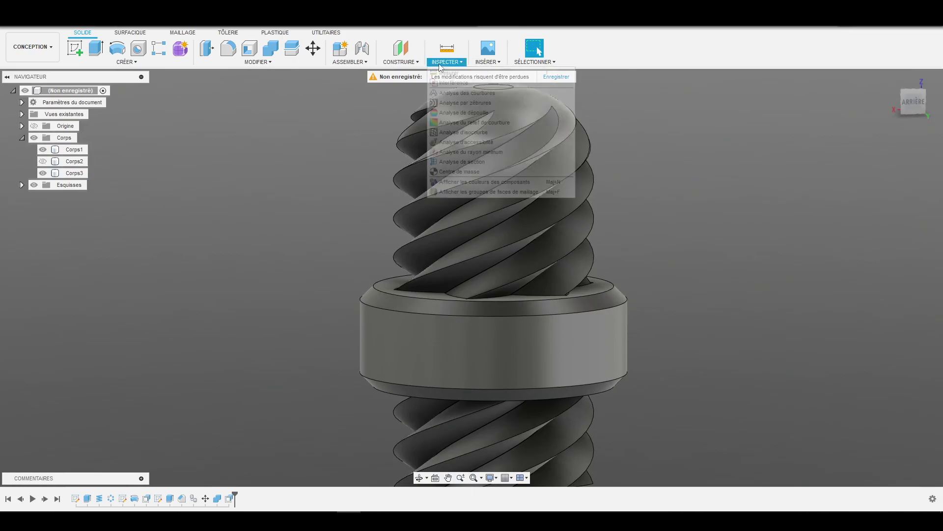
{"action": "left_click", "coordinate": [463, 161]}
{"action": "scroll", "coordinate": [573, 182], "scroll_direction": "down", "scroll_amount": 4}
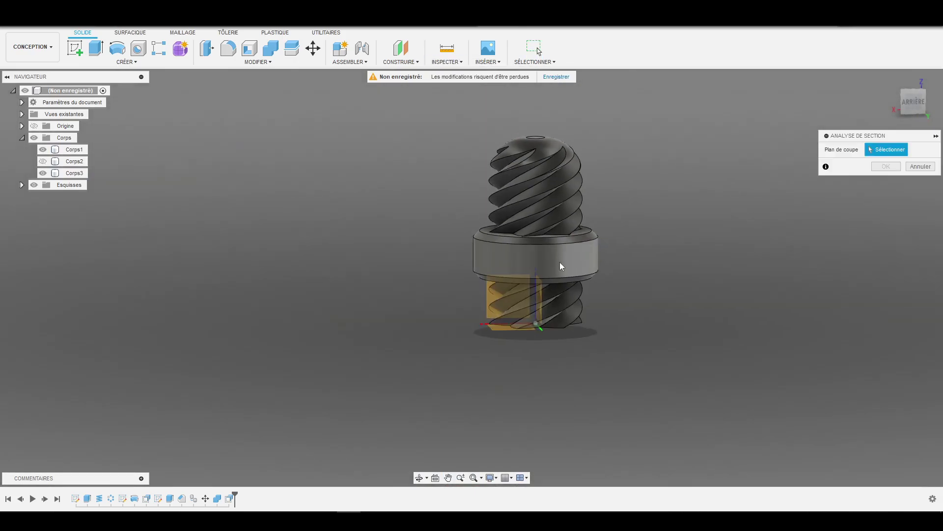
{"action": "left_click", "coordinate": [490, 293]}
{"action": "left_click", "coordinate": [865, 256]}
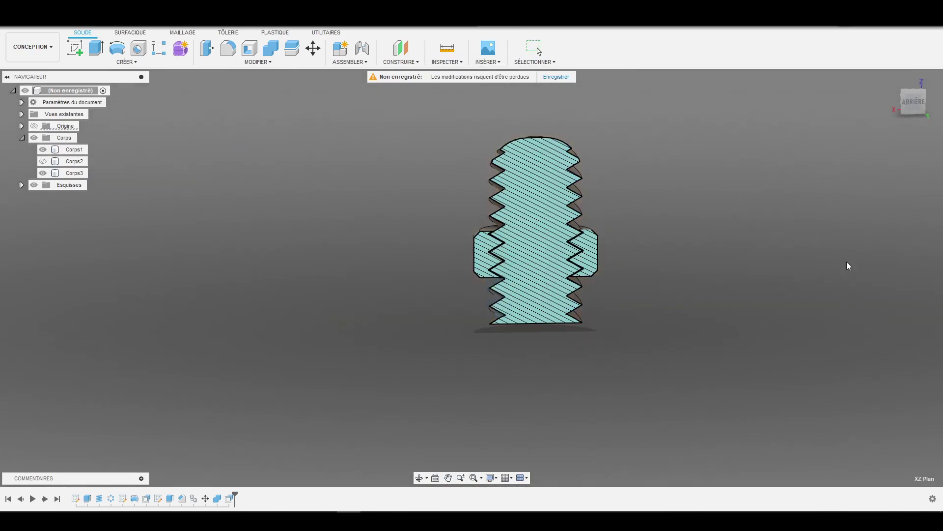
{"action": "scroll", "coordinate": [476, 256], "scroll_direction": "up", "scroll_amount": 5}
{"action": "scroll", "coordinate": [475, 256], "scroll_direction": "up", "scroll_amount": 4}
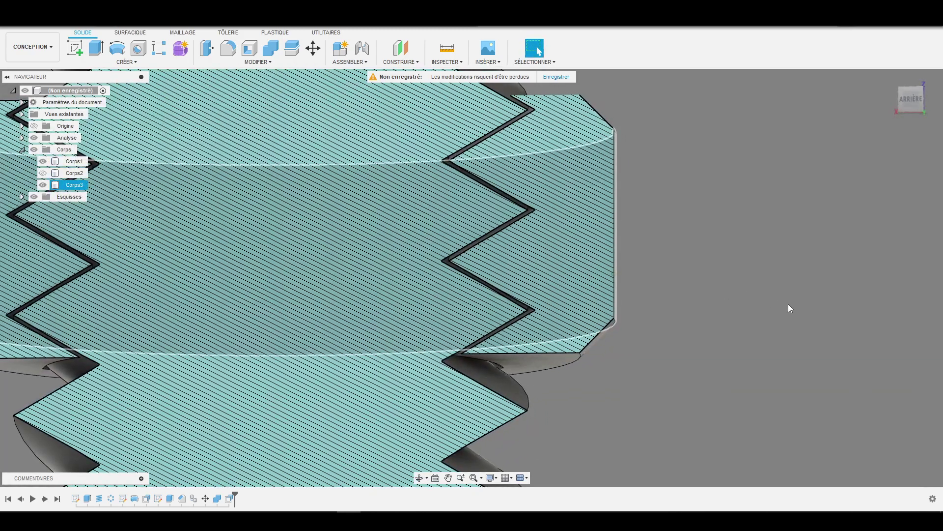
{"action": "scroll", "coordinate": [786, 303], "scroll_direction": "down", "scroll_amount": 3}
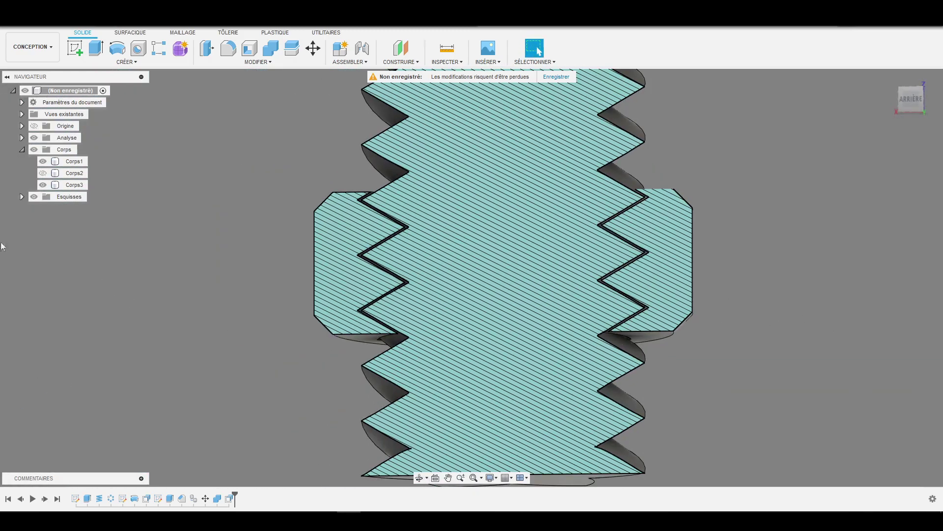
Hide the section analysis and view the whole screw and nut
{"action": "left_click", "coordinate": [34, 137]}
{"action": "scroll", "coordinate": [607, 321], "scroll_direction": "down", "scroll_amount": 5}
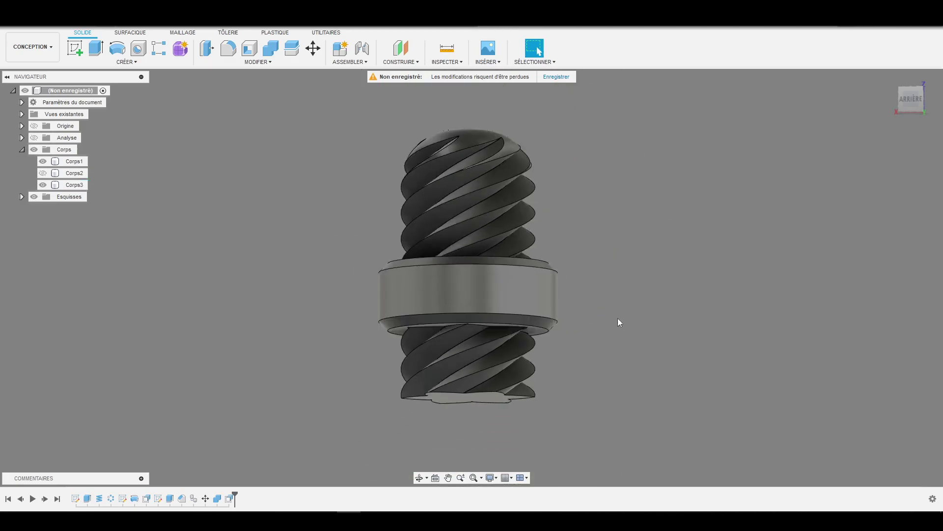
{"action": "middle_click_drag", "start_coordinate": [607, 322], "coordinate": [647, 323], "text": "shift"}
{"action": "scroll", "coordinate": [531, 301], "scroll_direction": "down", "scroll_amount": 4}
{"action": "scroll", "coordinate": [629, 325], "scroll_direction": "up", "scroll_amount": 2}
{"action": "middle_click_drag", "start_coordinate": [500, 279], "coordinate": [509, 298], "text": "shift"}
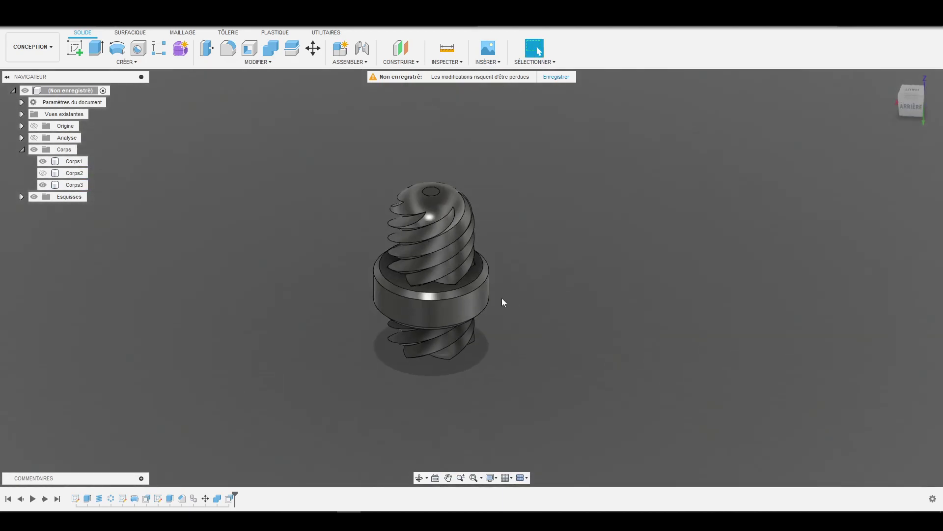
Mirror the screw and nut bodies across the YZ origin plane, creating the copies as new bodies
{"action": "left_click", "coordinate": [72, 163]}
{"action": "left_click", "coordinate": [65, 186], "text": "ctrl"}
{"action": "scroll", "coordinate": [521, 275], "scroll_direction": "up", "scroll_amount": 4}
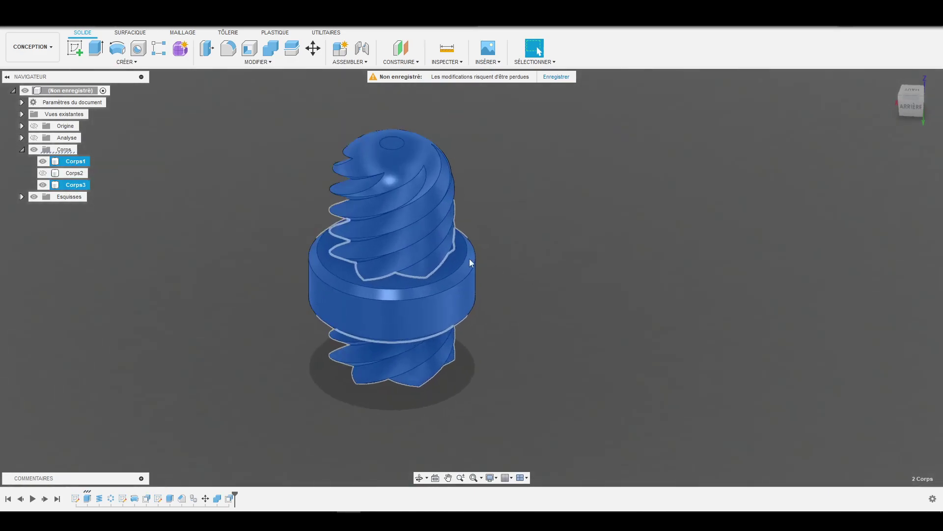
{"action": "scroll", "coordinate": [618, 316], "scroll_direction": "down", "scroll_amount": 3}
{"action": "scroll", "coordinate": [612, 316], "scroll_direction": "down", "scroll_amount": 2}
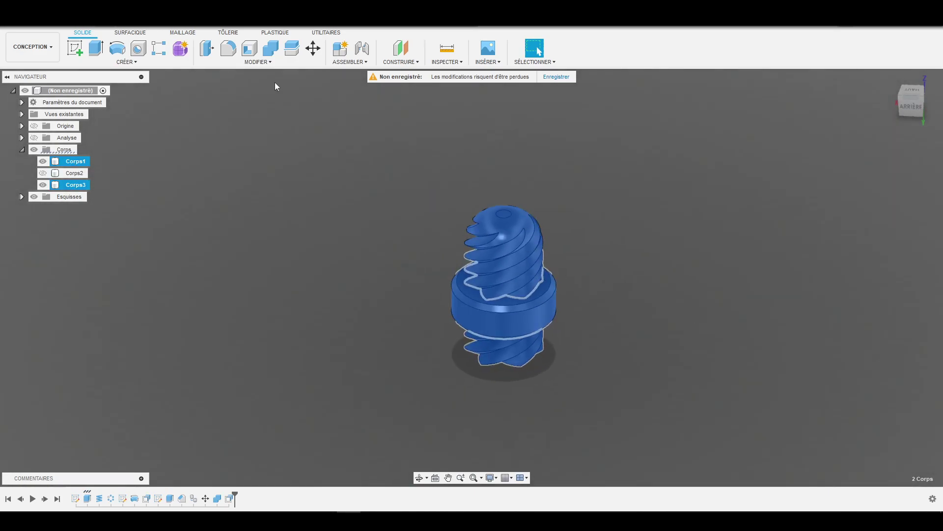
{"action": "left_click", "coordinate": [123, 62]}
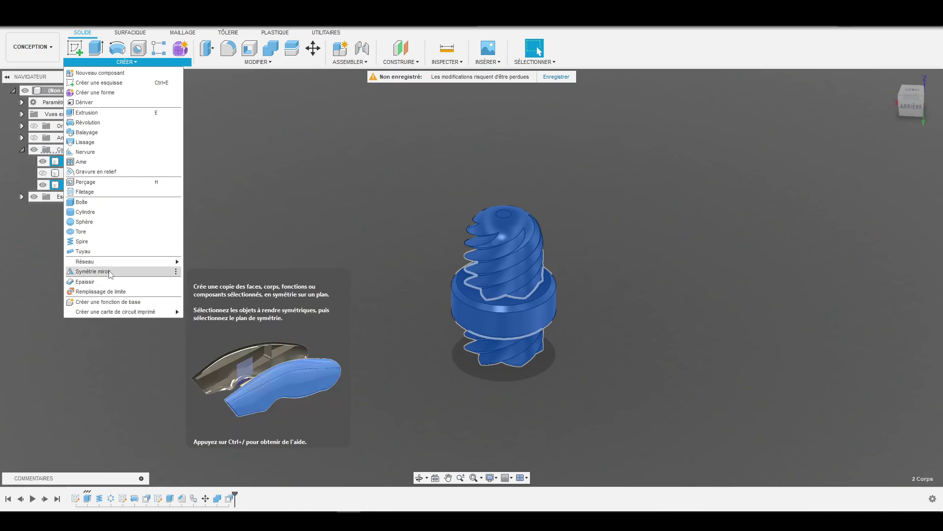
{"action": "left_click", "coordinate": [110, 272]}
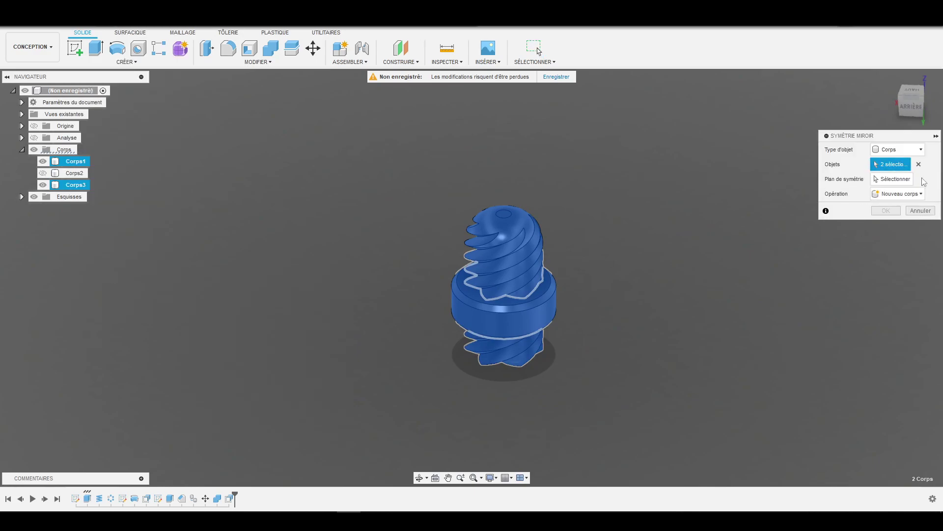
{"action": "left_click", "coordinate": [889, 181]}
{"action": "scroll", "coordinate": [563, 266], "scroll_direction": "down", "scroll_amount": 2}
{"action": "scroll", "coordinate": [572, 276], "scroll_direction": "up", "scroll_amount": 3}
{"action": "middle_click_drag", "start_coordinate": [580, 295], "coordinate": [633, 285], "text": "shift"}
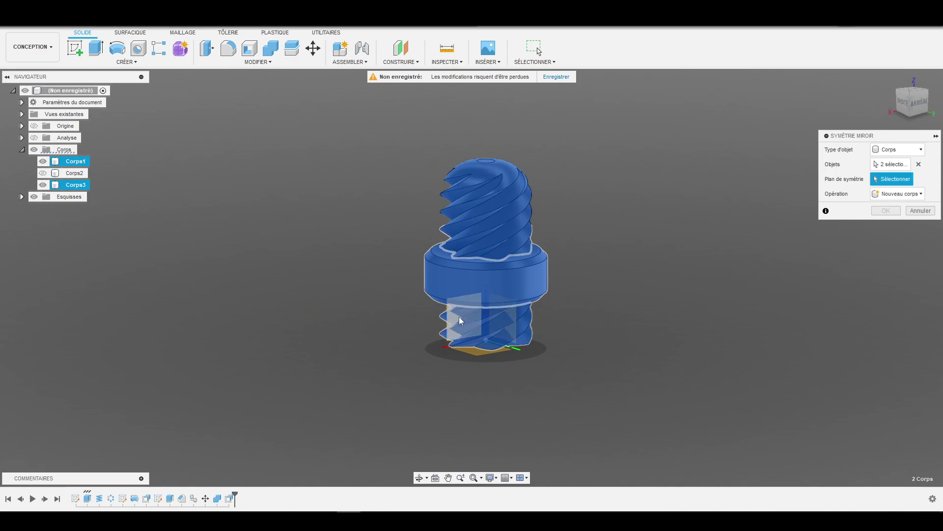
{"action": "left_click", "coordinate": [502, 317]}
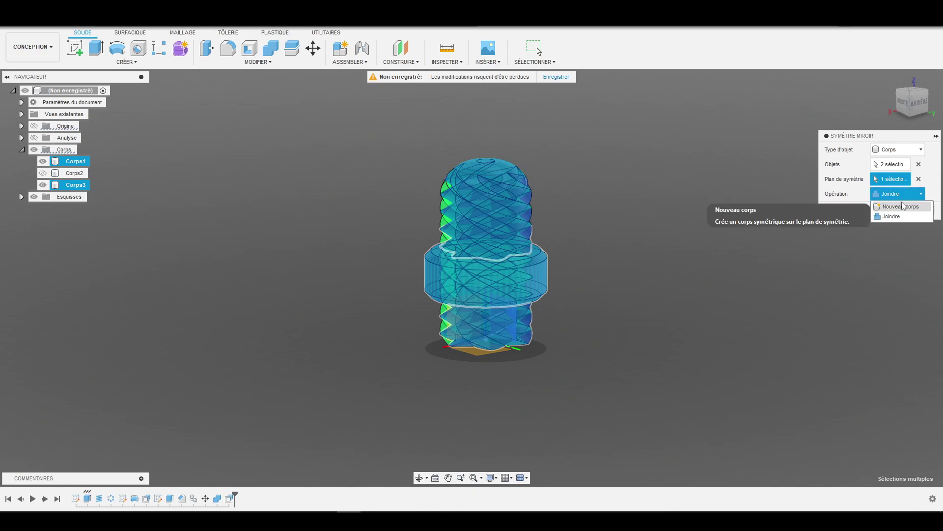
{"action": "left_click", "coordinate": [903, 207]}
{"action": "left_click", "coordinate": [888, 212]}
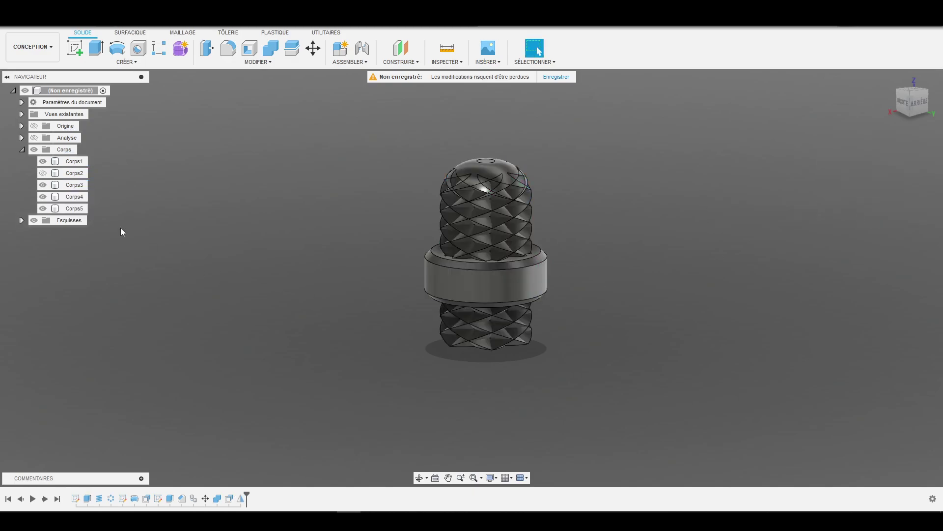
Hide the nut body and its mirrored copy, leaving the two overlapping screws displayed
{"action": "left_click", "coordinate": [74, 208]}
{"action": "left_click", "coordinate": [74, 186]}
{"action": "left_click", "coordinate": [43, 209]}
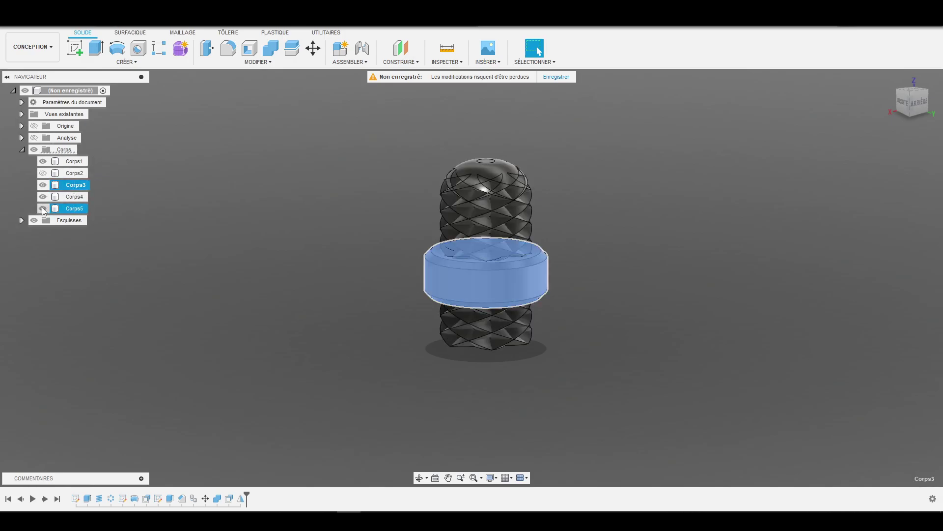
{"action": "left_click", "coordinate": [42, 186]}
{"action": "scroll", "coordinate": [535, 211], "scroll_direction": "up", "scroll_amount": 2}
{"action": "middle_click_drag", "start_coordinate": [629, 211], "coordinate": [589, 217], "text": "shift"}
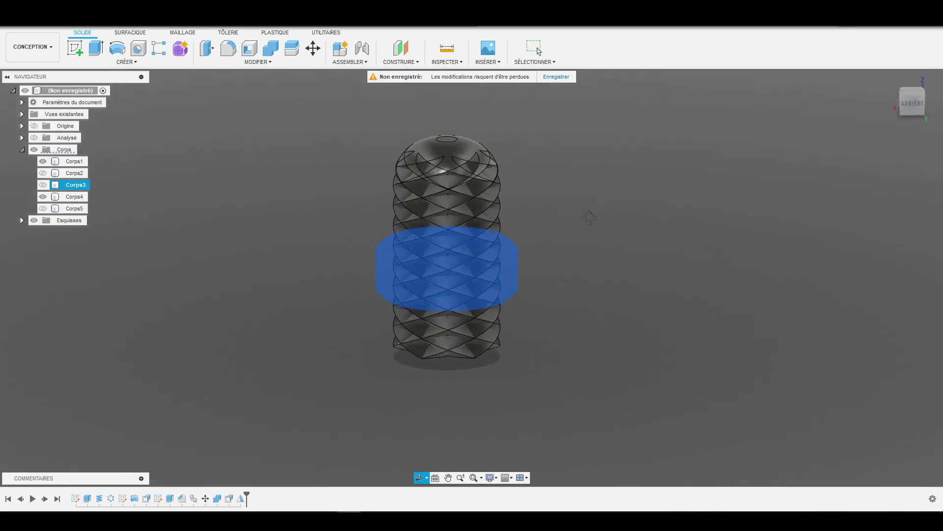
Intersect the screw with its mirrored copy using Combine, without keeping the tool body
{"action": "left_click", "coordinate": [528, 176]}
{"action": "scroll", "coordinate": [483, 146], "scroll_direction": "up", "scroll_amount": 5}
{"action": "left_click", "coordinate": [511, 166]}
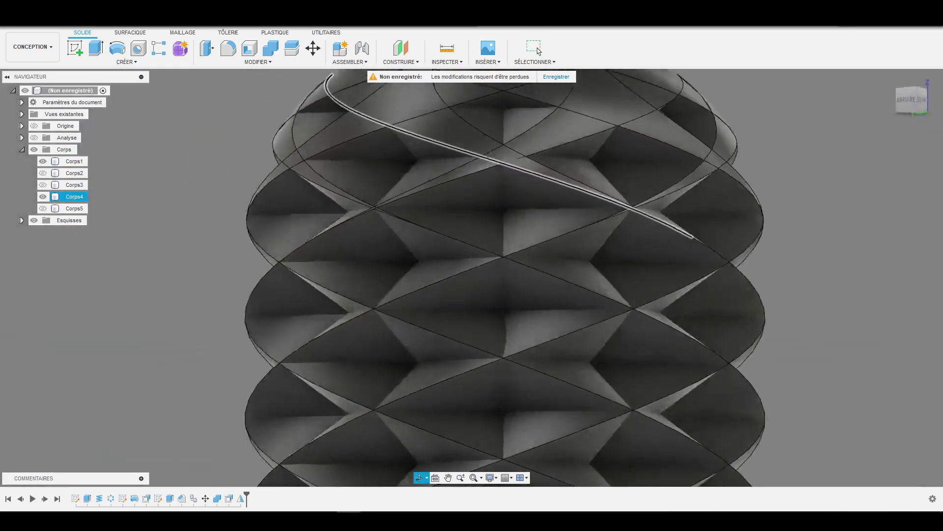
{"action": "scroll", "coordinate": [344, 178], "scroll_direction": "down", "scroll_amount": 5}
{"action": "left_click", "coordinate": [380, 188]}
{"action": "middle_click_drag", "start_coordinate": [379, 189], "coordinate": [565, 207], "text": "shift"}
{"action": "left_click", "coordinate": [269, 50]}
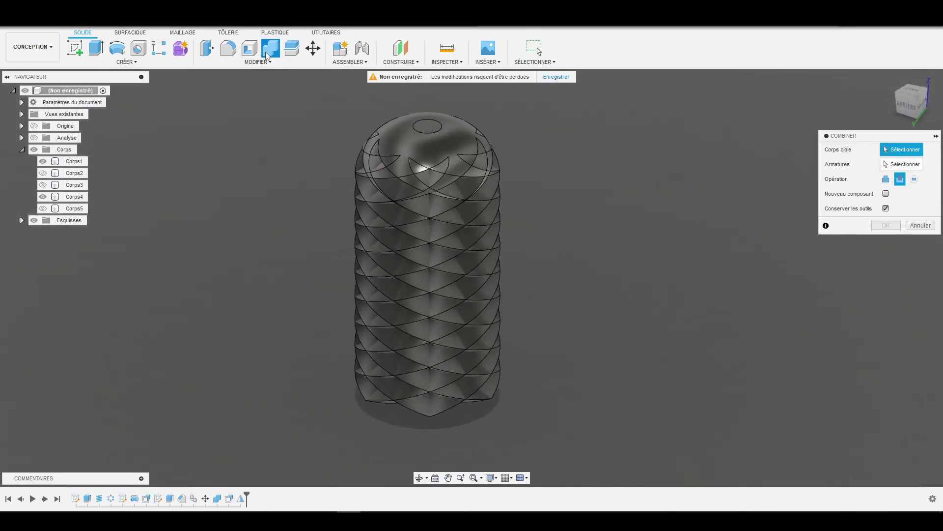
{"action": "left_click", "coordinate": [439, 148]}
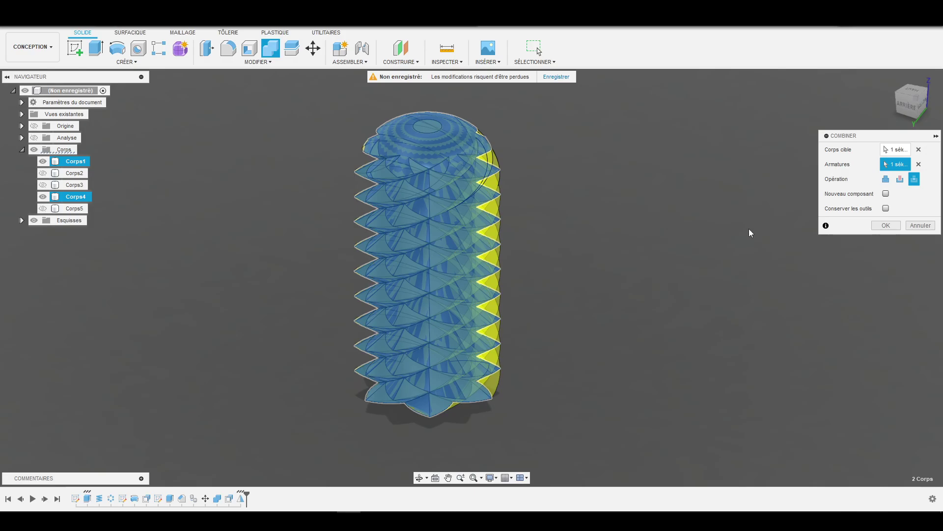
{"action": "key", "text": "Return"}
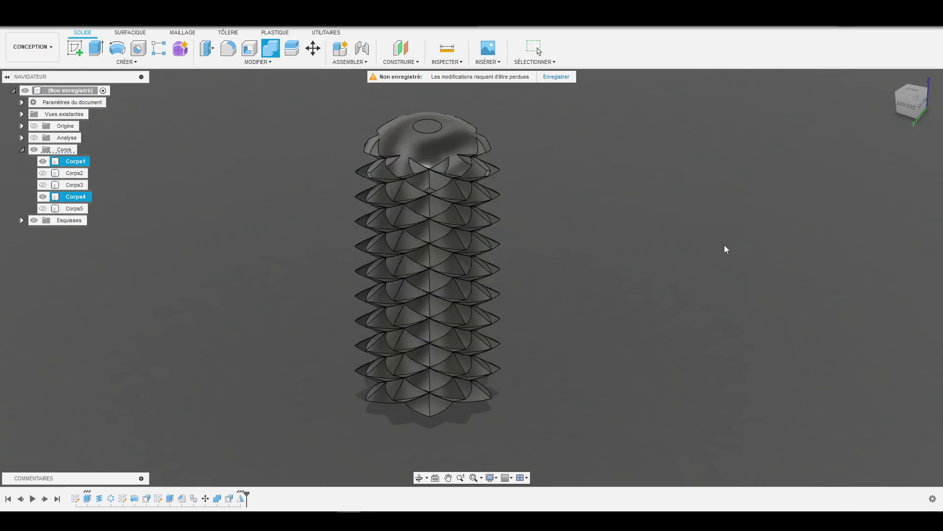
{"action": "middle_click_drag", "start_coordinate": [640, 273], "coordinate": [322, 293], "text": "shift"}
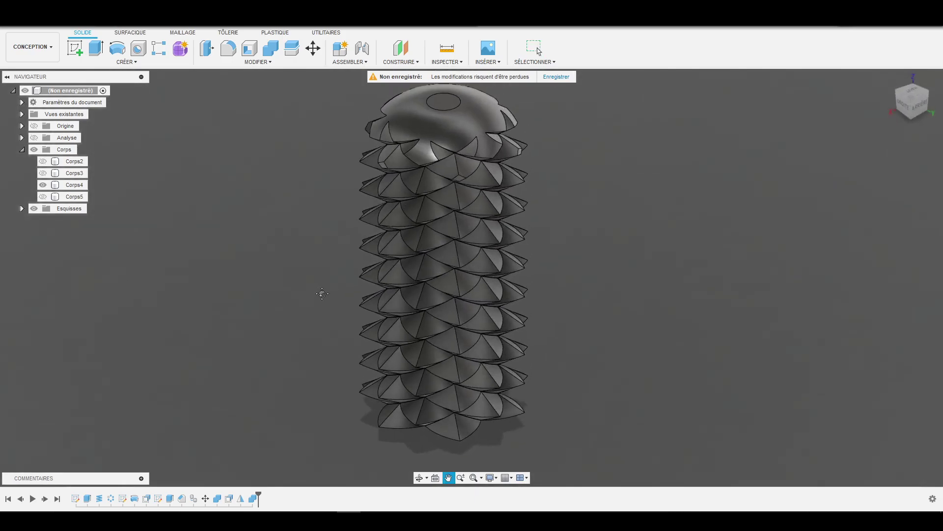
Show the screw's head body and join it with the intersected threaded shaft using Combine, without keeping the tool body
{"action": "left_click", "coordinate": [43, 161]}
{"action": "middle_click_drag", "start_coordinate": [507, 228], "coordinate": [642, 302], "text": "shift"}
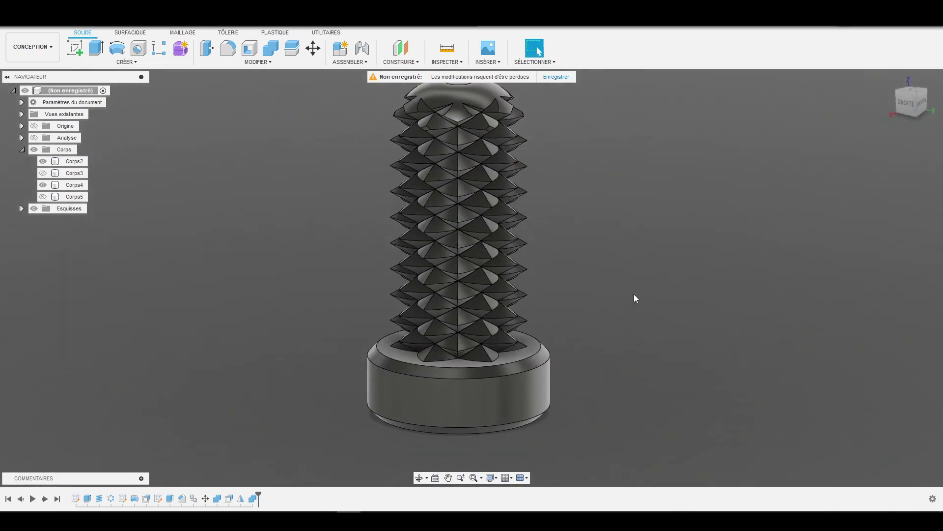
{"action": "left_click", "coordinate": [273, 52]}
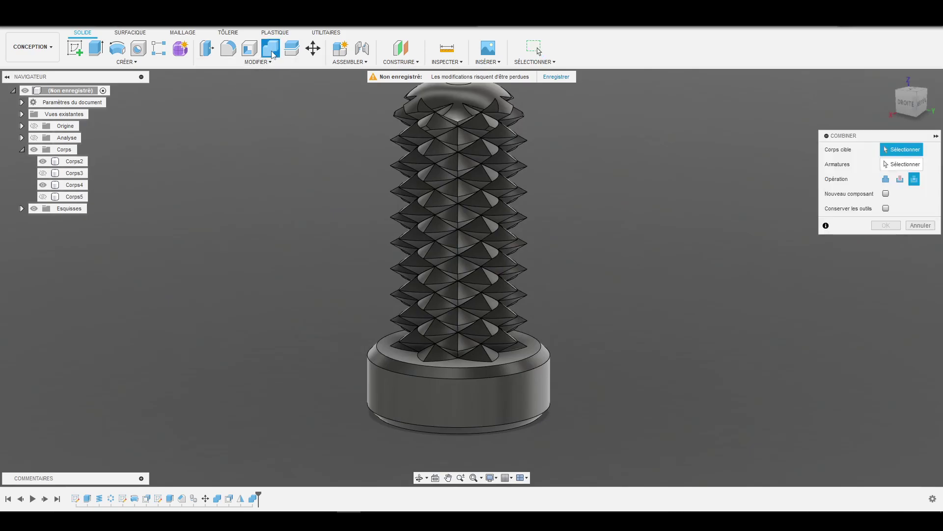
{"action": "left_click", "coordinate": [475, 205]}
{"action": "left_click", "coordinate": [535, 376]}
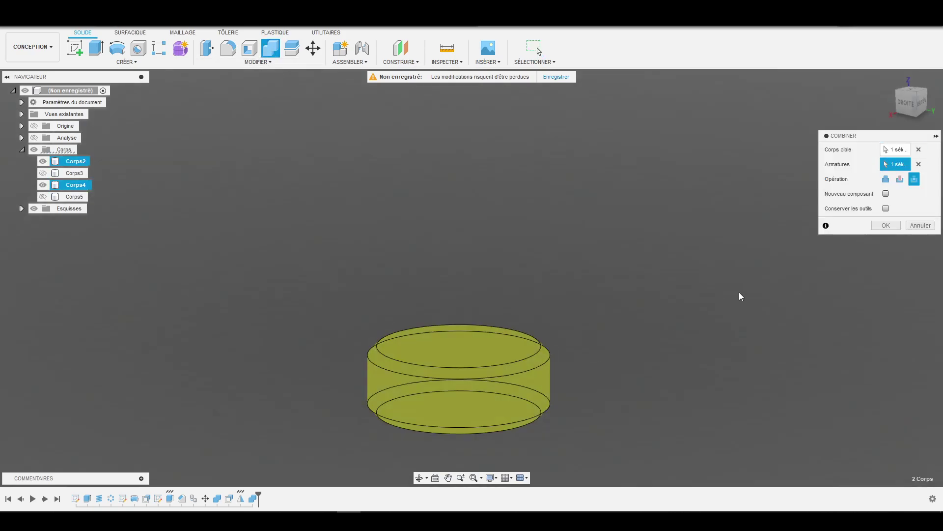
{"action": "left_click", "coordinate": [887, 179]}
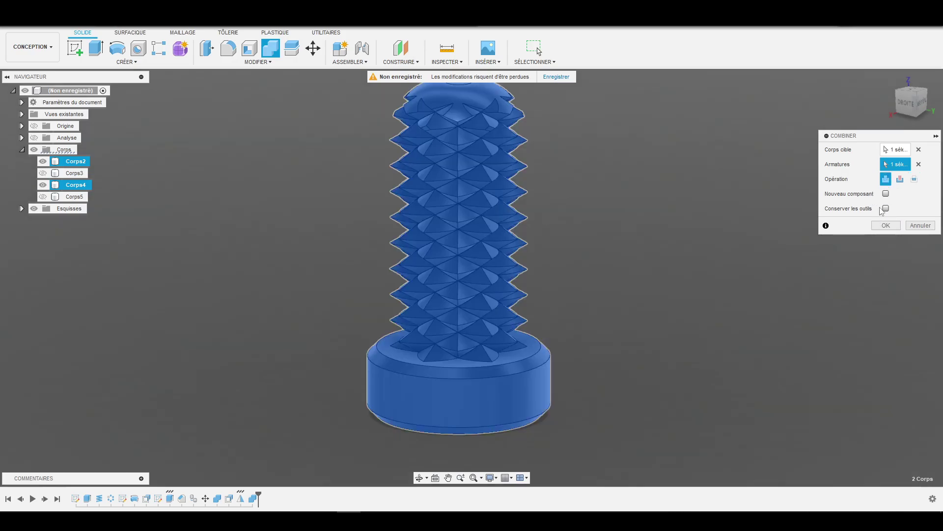
{"action": "left_click", "coordinate": [886, 226]}
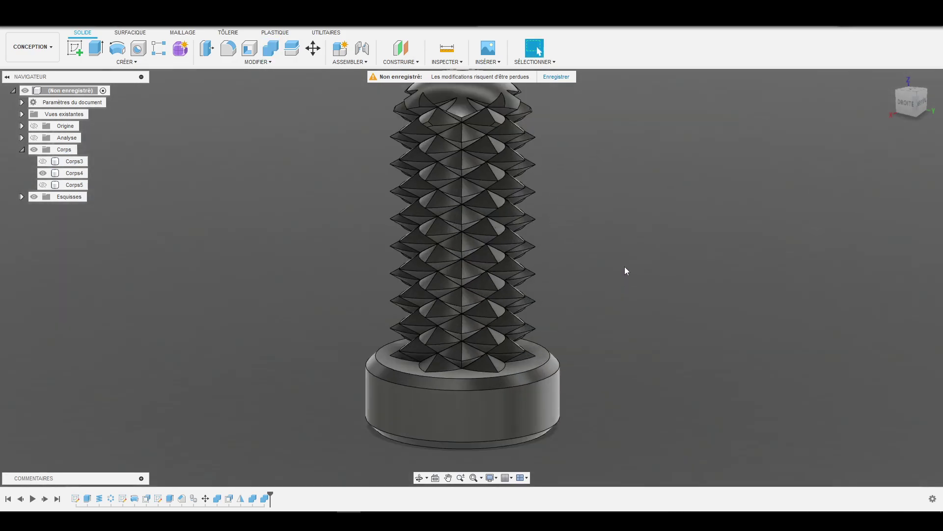
Show both nut bodies and move the original nut 20 mm along Z, above its mirrored copy
{"action": "left_click", "coordinate": [42, 162]}
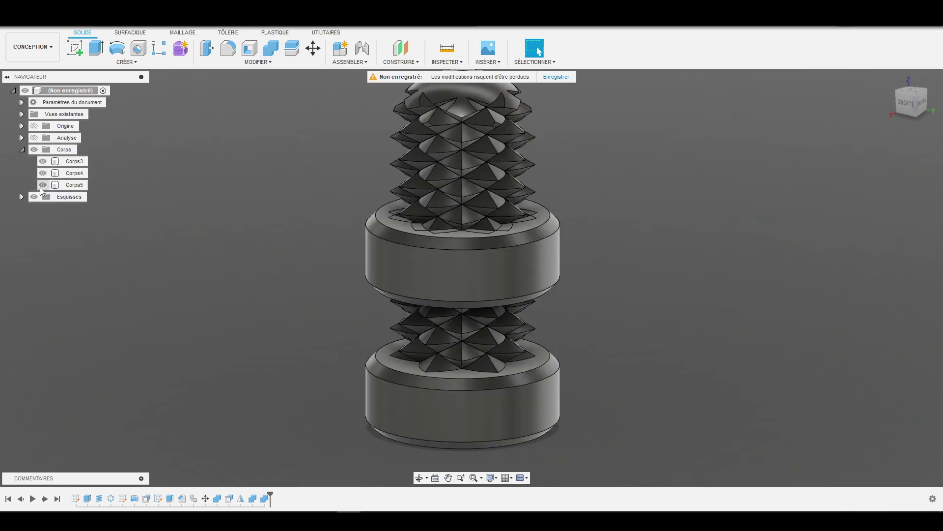
{"action": "left_click", "coordinate": [71, 161]}
{"action": "scroll", "coordinate": [310, 270], "scroll_direction": "down", "scroll_amount": 3}
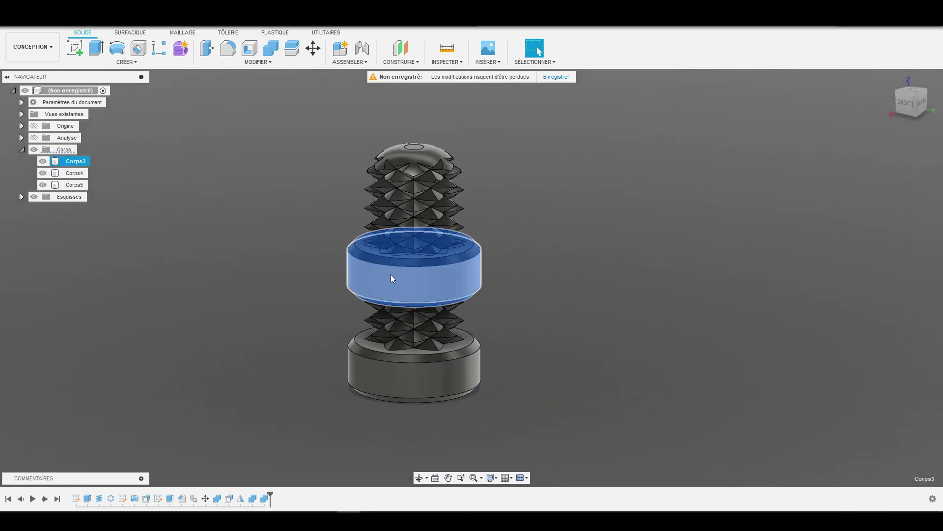
{"action": "left_click", "coordinate": [313, 49]}
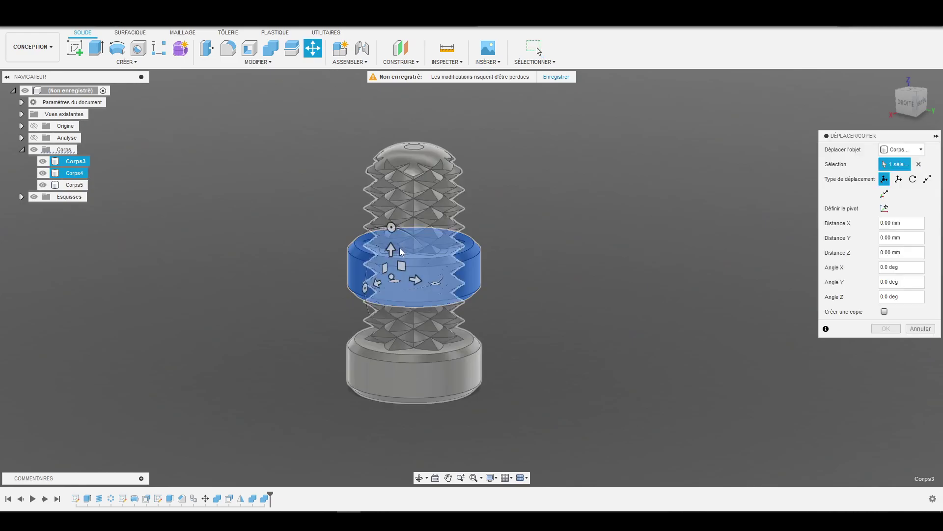
{"action": "left_click_drag", "start_coordinate": [390, 251], "coordinate": [391, 192]}
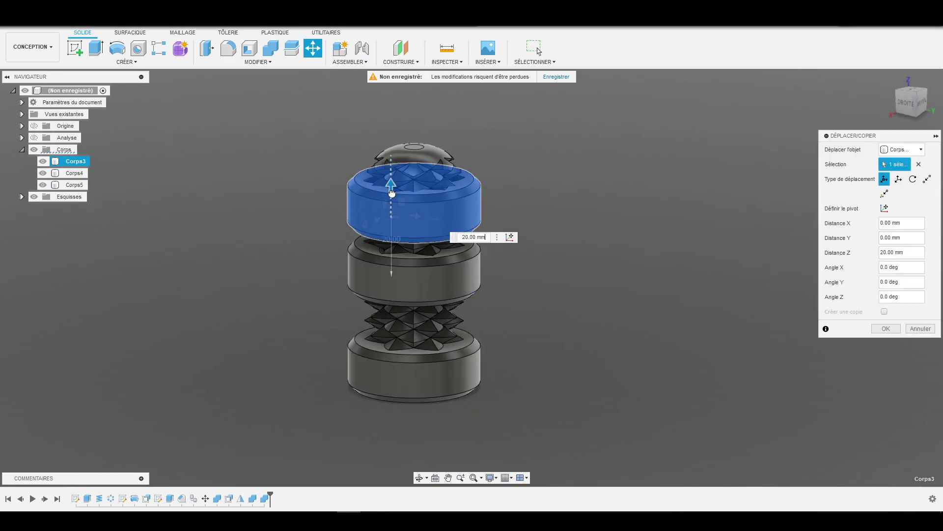
{"action": "left_click", "coordinate": [886, 329]}
Examine the double-handed screw and its two nuts from several angles and distances
{"action": "scroll", "coordinate": [655, 205], "scroll_direction": "up", "scroll_amount": 6}
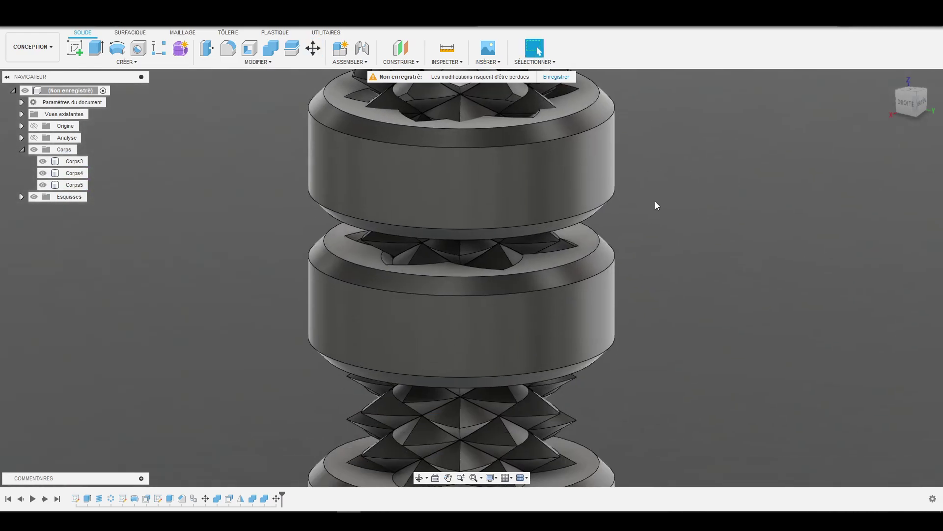
{"action": "scroll", "coordinate": [655, 202], "scroll_direction": "up", "scroll_amount": 2}
{"action": "scroll", "coordinate": [699, 229], "scroll_direction": "down", "scroll_amount": 4}
{"action": "middle_click_drag", "start_coordinate": [700, 202], "coordinate": [714, 220], "text": "shift"}
{"action": "scroll", "coordinate": [643, 223], "scroll_direction": "down", "scroll_amount": 4}
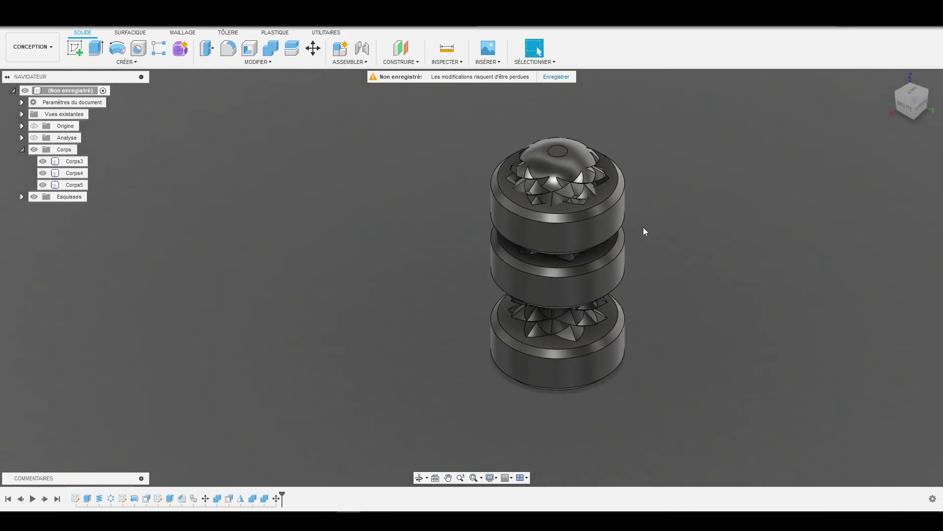
{"action": "scroll", "coordinate": [643, 226], "scroll_direction": "up", "scroll_amount": 3}
{"action": "middle_click_drag", "start_coordinate": [643, 226], "coordinate": [600, 188], "text": "shift"}
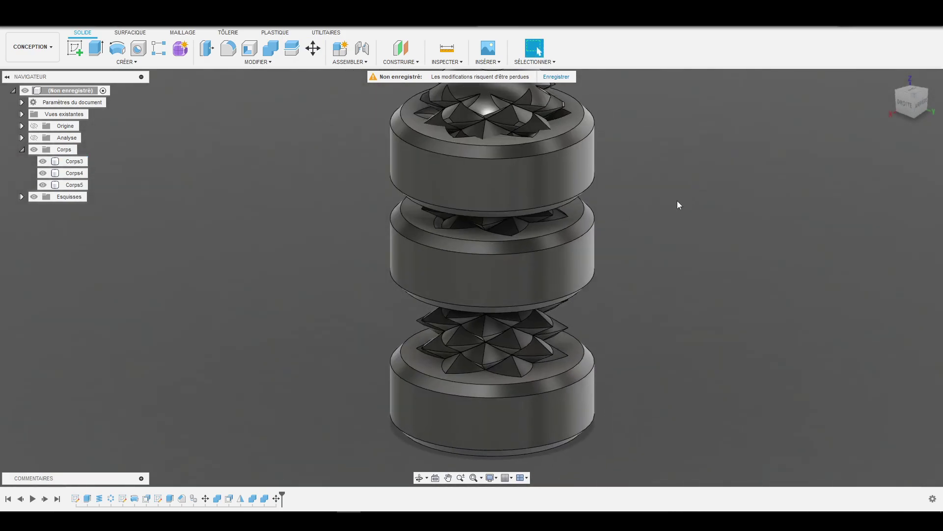
{"action": "scroll", "coordinate": [651, 225], "scroll_direction": "down", "scroll_amount": 3}
{"action": "scroll", "coordinate": [642, 255], "scroll_direction": "up", "scroll_amount": 3}
{"action": "middle_click_drag", "start_coordinate": [654, 285], "coordinate": [690, 309], "text": "shift"}
{"action": "scroll", "coordinate": [640, 293], "scroll_direction": "down", "scroll_amount": 3}
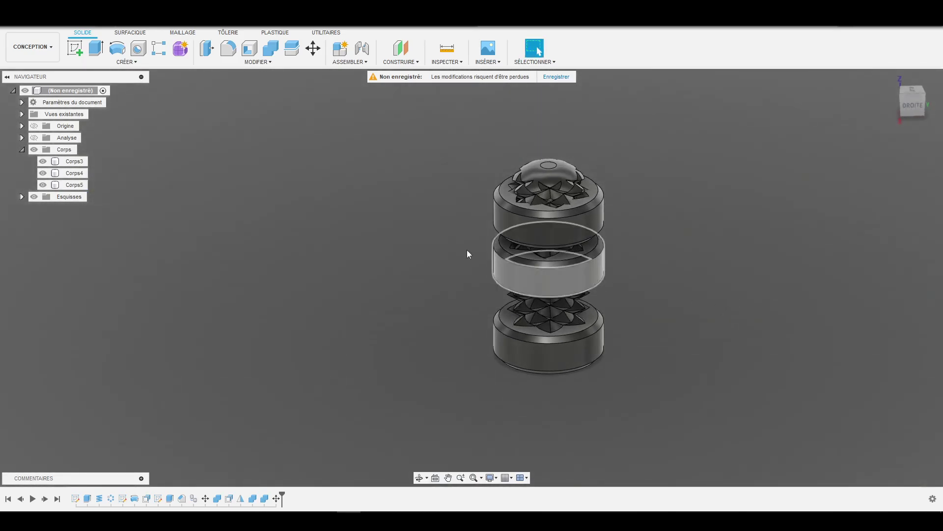
Hide the screw body, keeping both nuts displayed, and look into the upper nut's threaded hole
{"action": "left_click", "coordinate": [42, 161]}
{"action": "scroll", "coordinate": [219, 236], "scroll_direction": "up", "scroll_amount": 2}
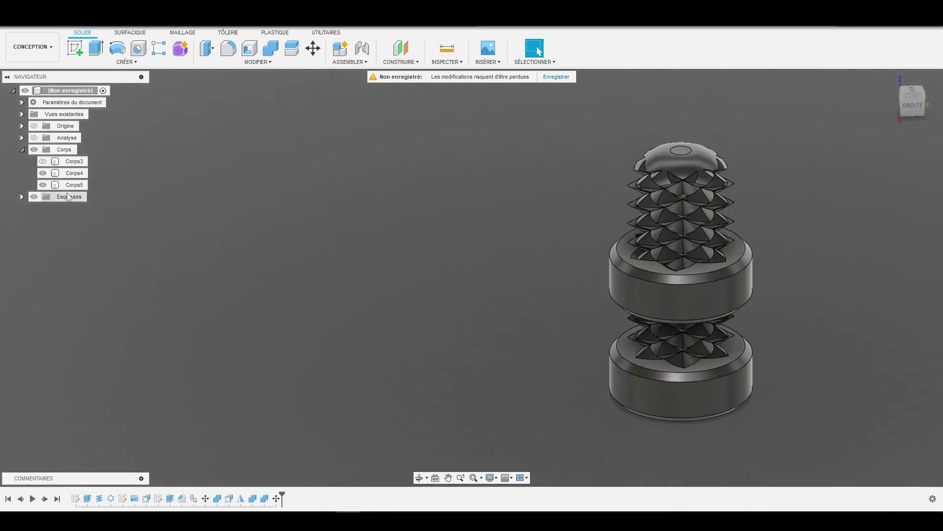
{"action": "left_click", "coordinate": [44, 174]}
{"action": "left_click", "coordinate": [42, 161]}
{"action": "scroll", "coordinate": [131, 229], "scroll_direction": "down", "scroll_amount": 3}
{"action": "scroll", "coordinate": [395, 203], "scroll_direction": "up", "scroll_amount": 4}
{"action": "scroll", "coordinate": [395, 203], "scroll_direction": "up", "scroll_amount": 3}
{"action": "middle_click_drag", "start_coordinate": [395, 203], "coordinate": [531, 241], "text": "shift"}
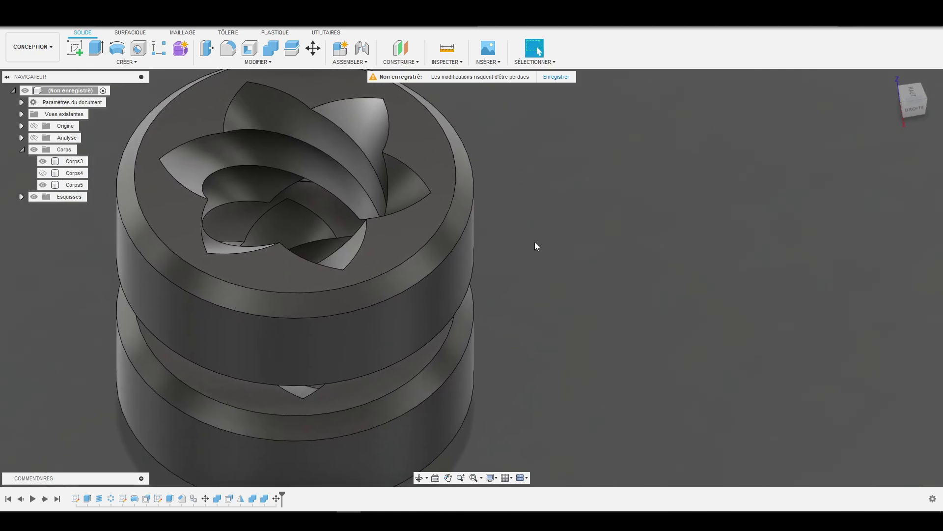
{"action": "scroll", "coordinate": [530, 242], "scroll_direction": "down", "scroll_amount": 4}
Show the section analysis and compare the internal thread directions of the two nuts
{"action": "left_click", "coordinate": [34, 138]}
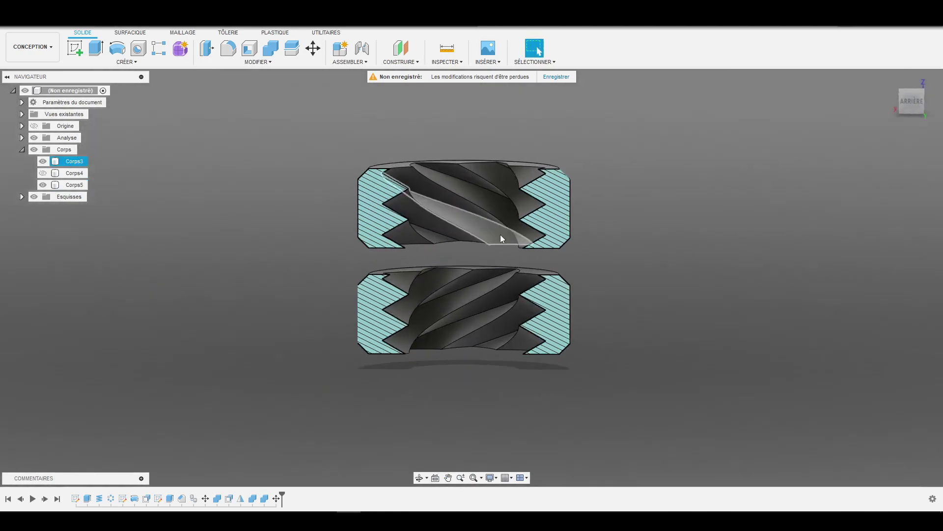
{"action": "scroll", "coordinate": [497, 237], "scroll_direction": "up", "scroll_amount": 6}
{"action": "scroll", "coordinate": [680, 263], "scroll_direction": "down", "scroll_amount": 3}
{"action": "scroll", "coordinate": [720, 278], "scroll_direction": "up", "scroll_amount": 2}
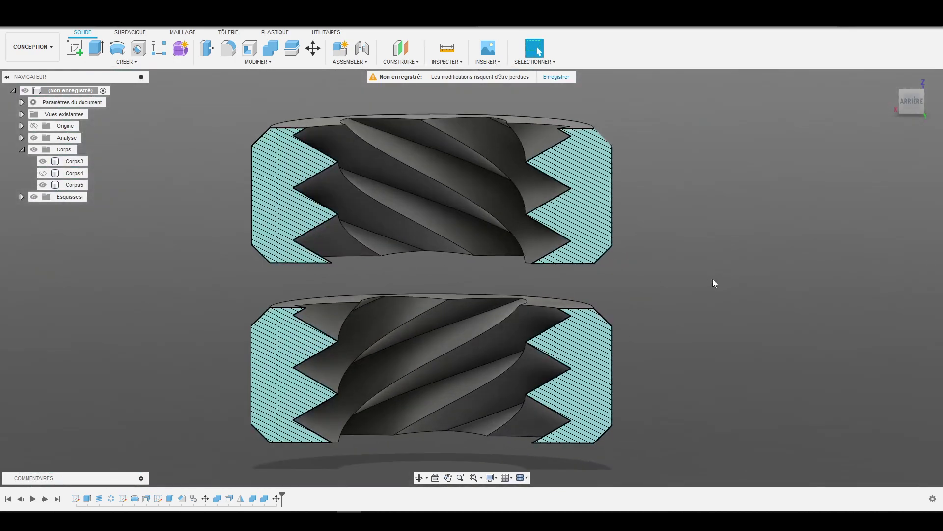
{"action": "scroll", "coordinate": [680, 279], "scroll_direction": "down", "scroll_amount": 3}
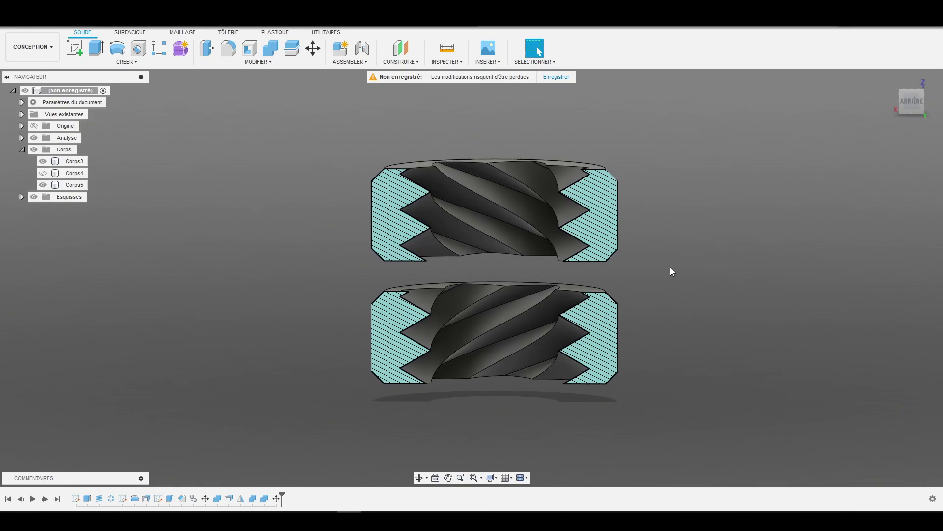
{"action": "middle_click_drag", "start_coordinate": [658, 272], "coordinate": [688, 280], "text": "shift"}
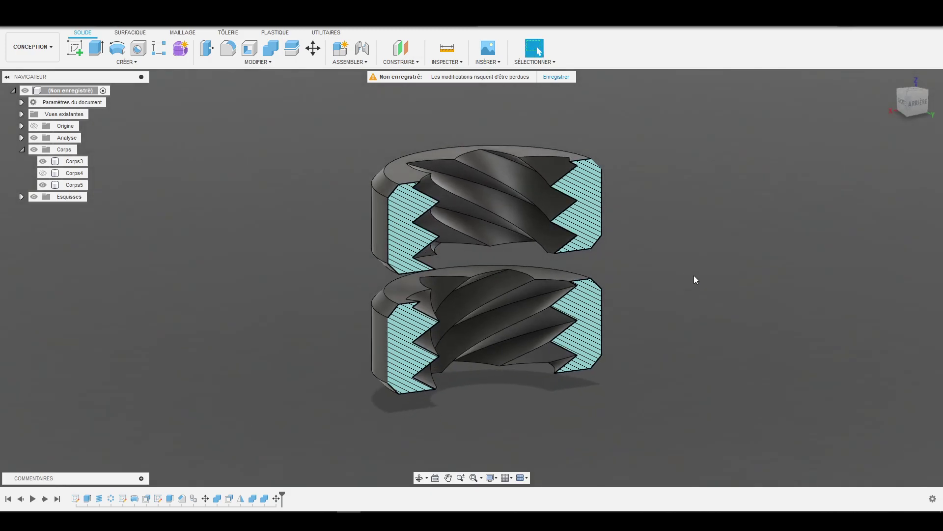